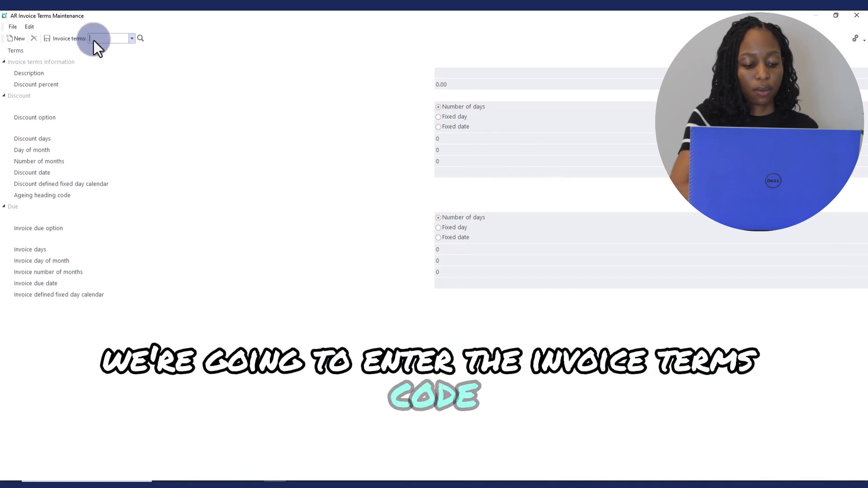
Step: Create invoice terms code 3 with the description "30 days - 5%" and a discount percent of 5.00
type("3")
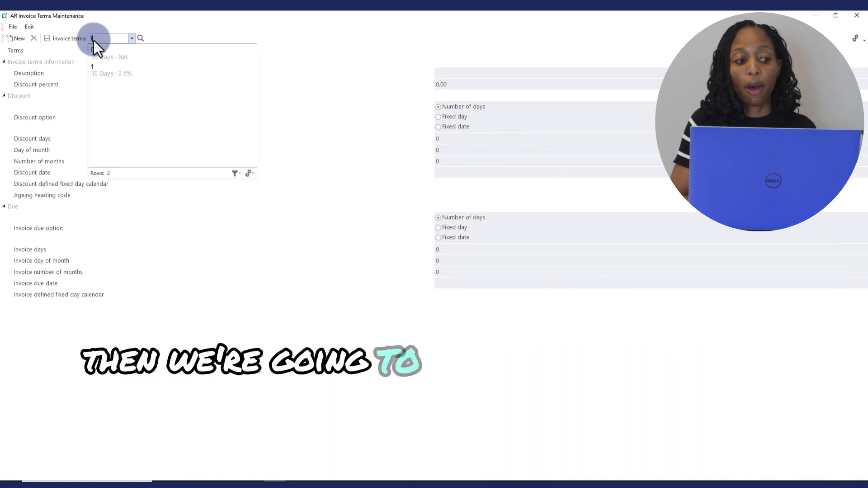
key("Tab")
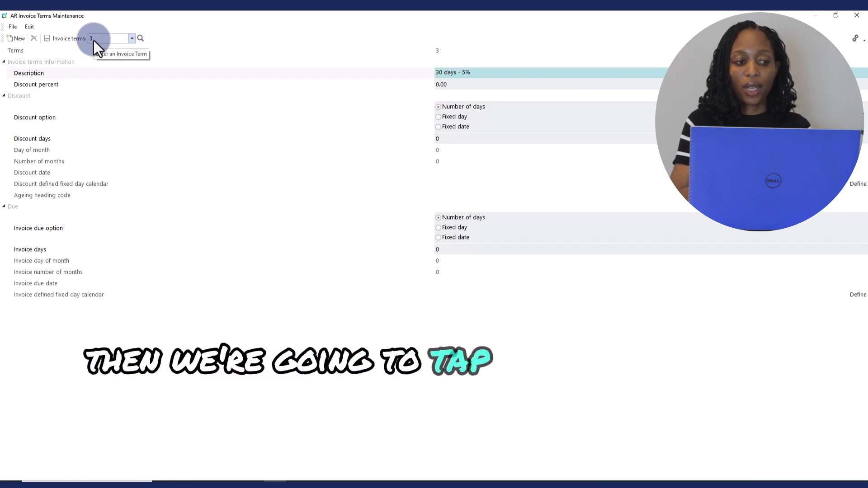
key("Tab")
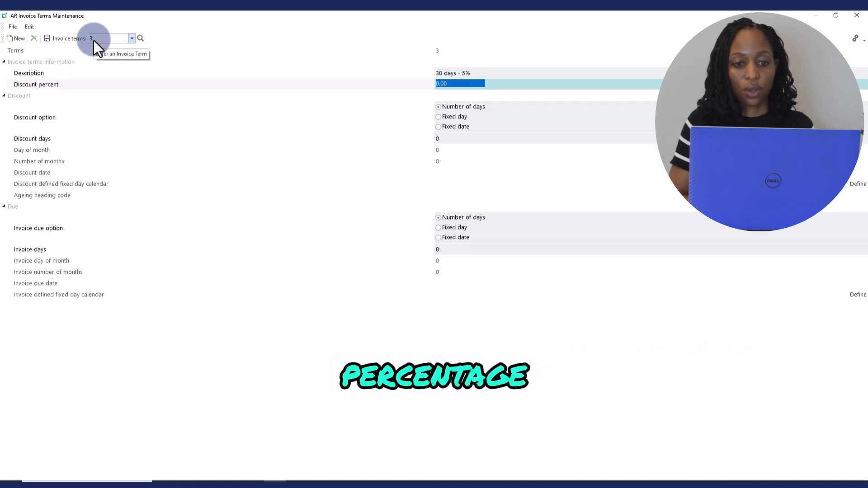
key("Tab")
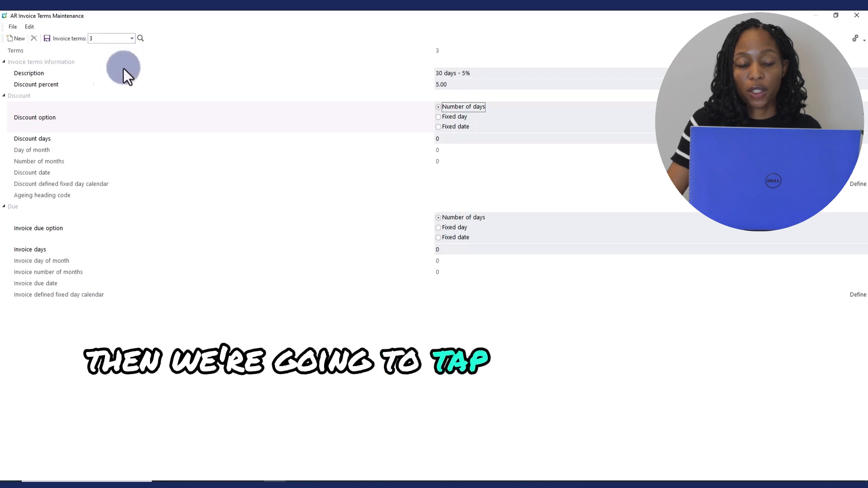
Step: Set the discount days of the invoice terms to 30, keeping the Number of days discount option
key("Tab")
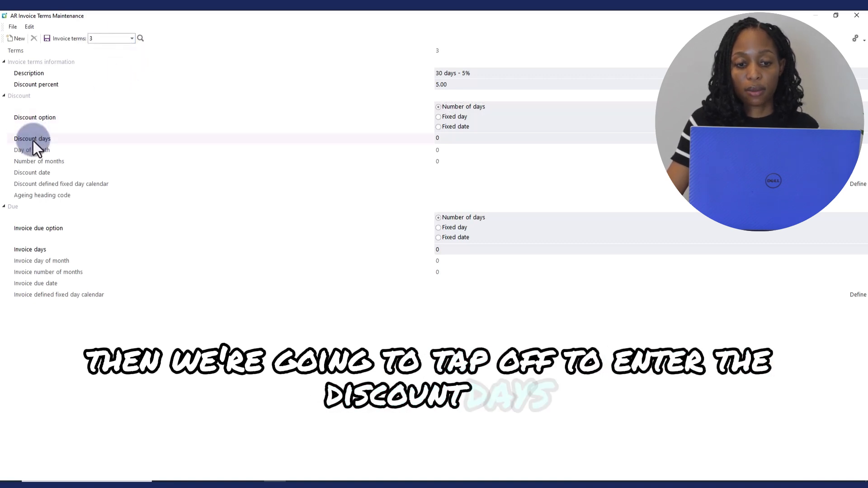
key("BackSpace")
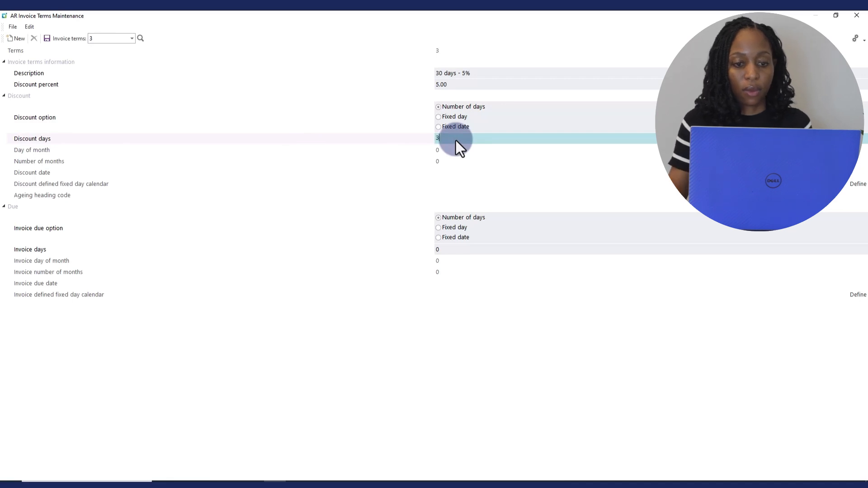
key("Tab")
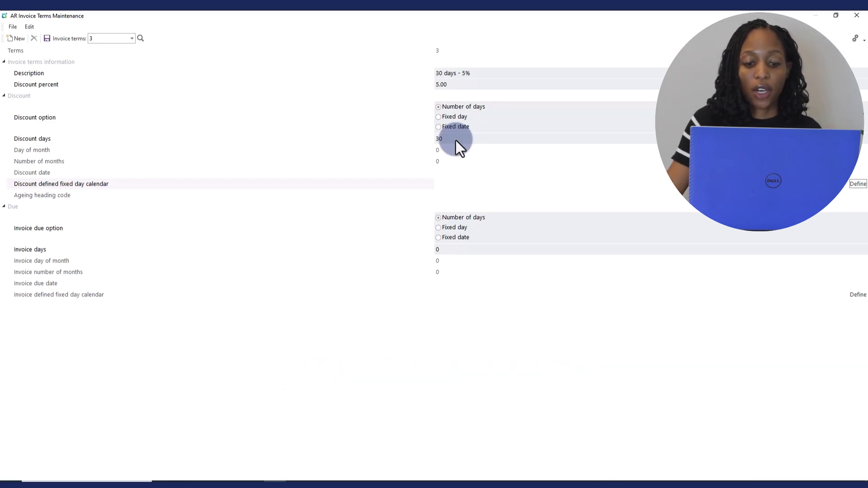
Step: Set the invoice days to 30 and save the invoice terms, closing the maintenance program
left_click(446, 251)
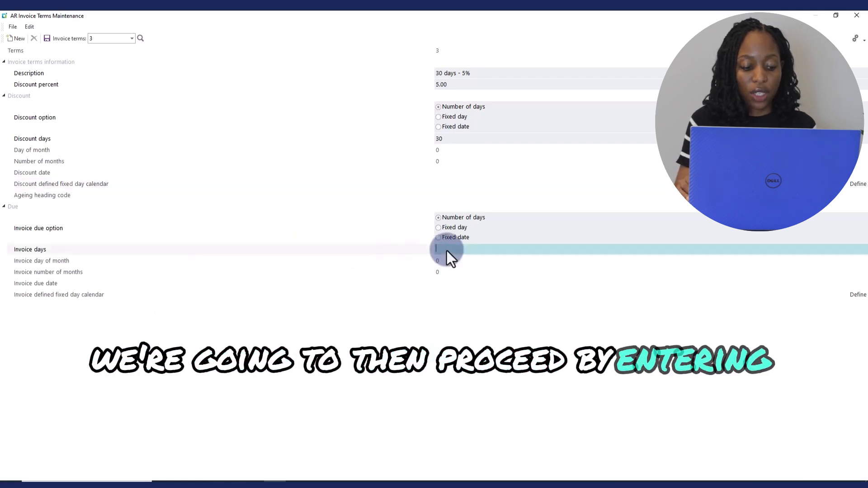
type("30")
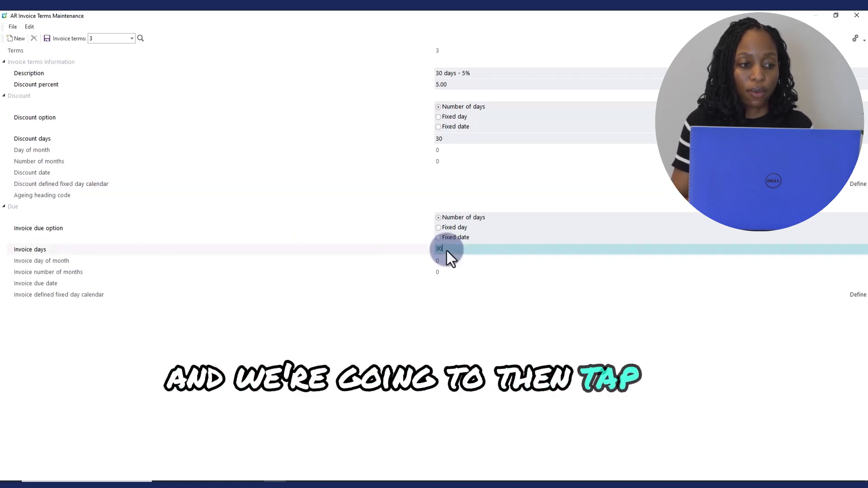
key("Tab")
left_click(326, 291)
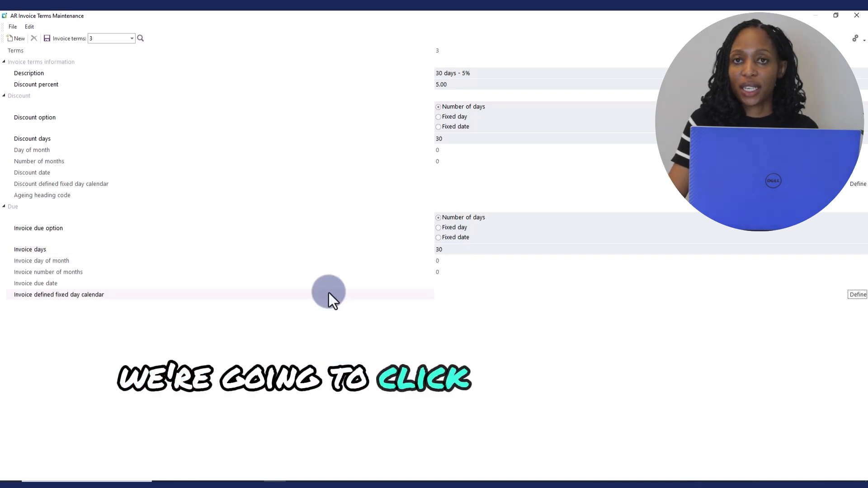
left_click(47, 38)
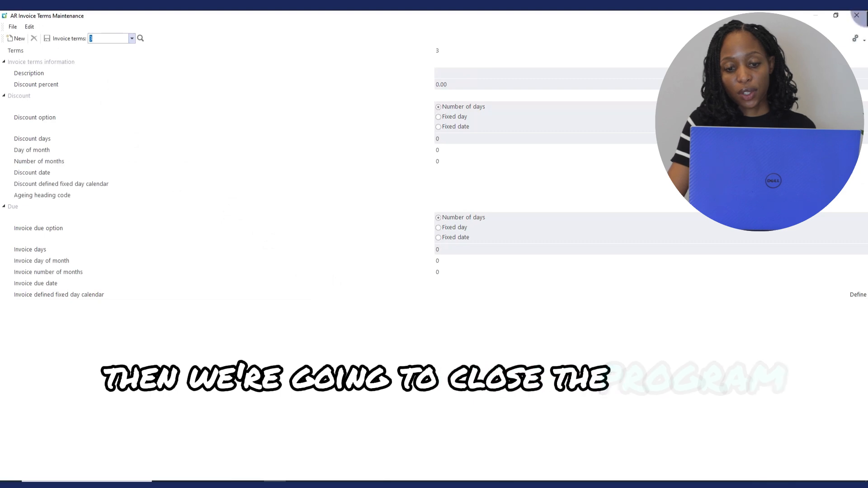
left_click(857, 15)
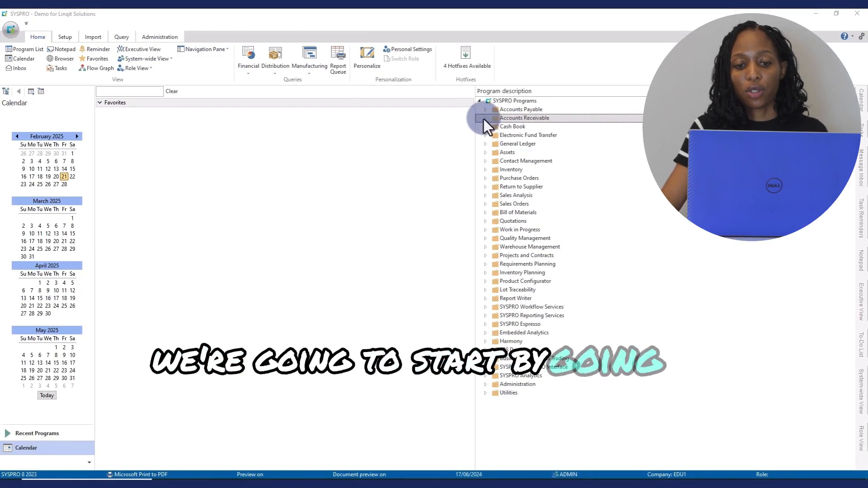
Step: Open the AR Invoice Discounts program from the Accounts Receivable setup programs and maximize its window
left_click(485, 118)
left_click(493, 178)
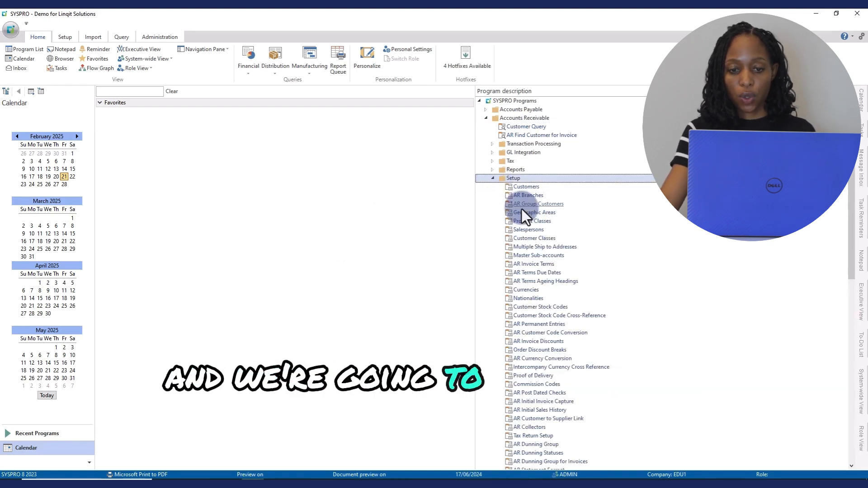
scroll(543, 269, "down", 1)
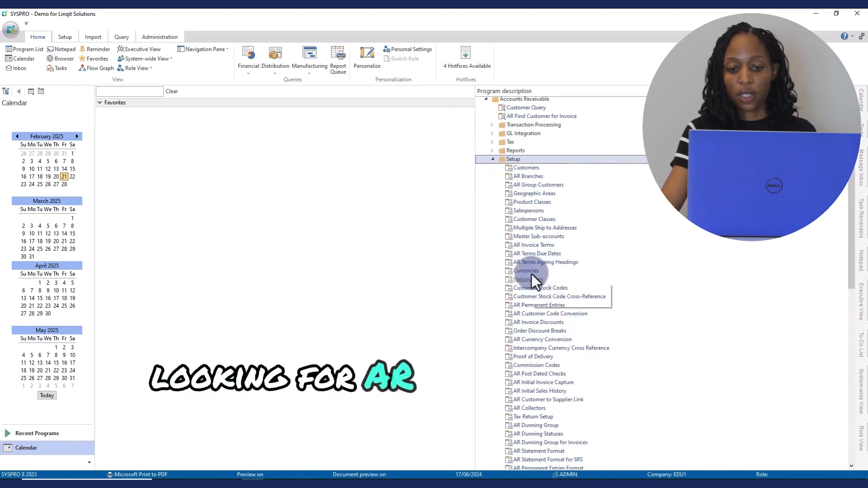
double_click(537, 323)
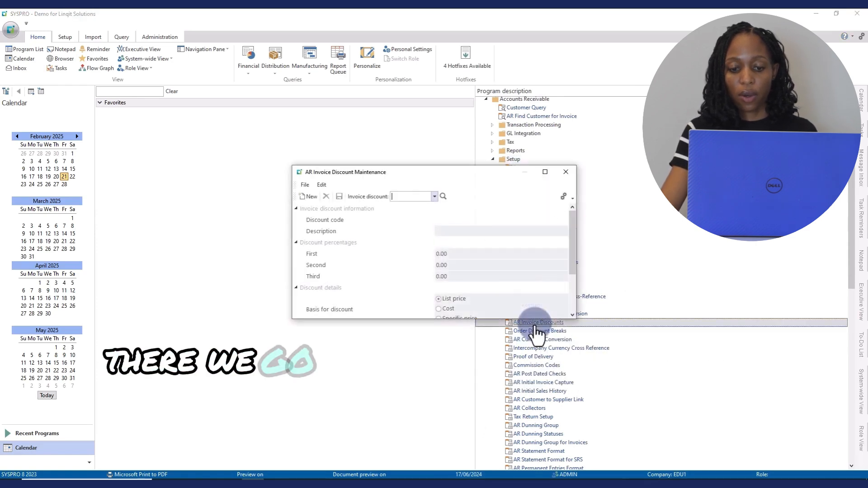
left_click(545, 172)
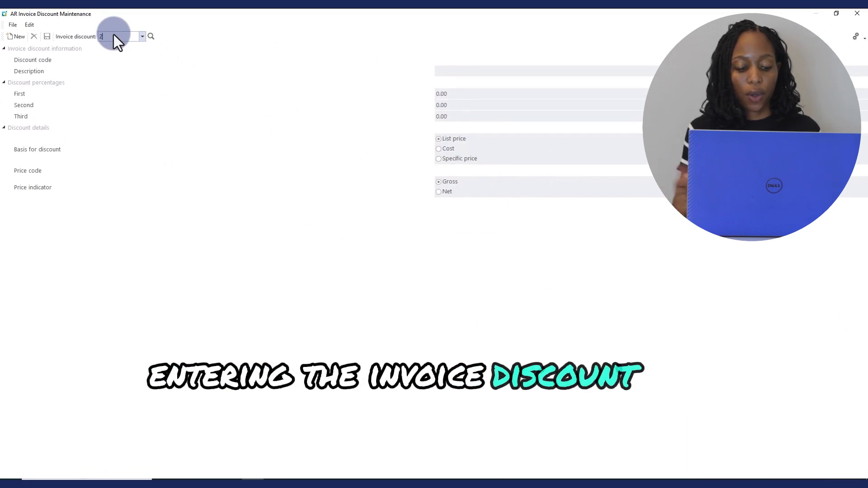
Step: Save invoice discount code 20 with the description "5 %" and a first discount percentage of 5, and close the program
type("20")
key("Return")
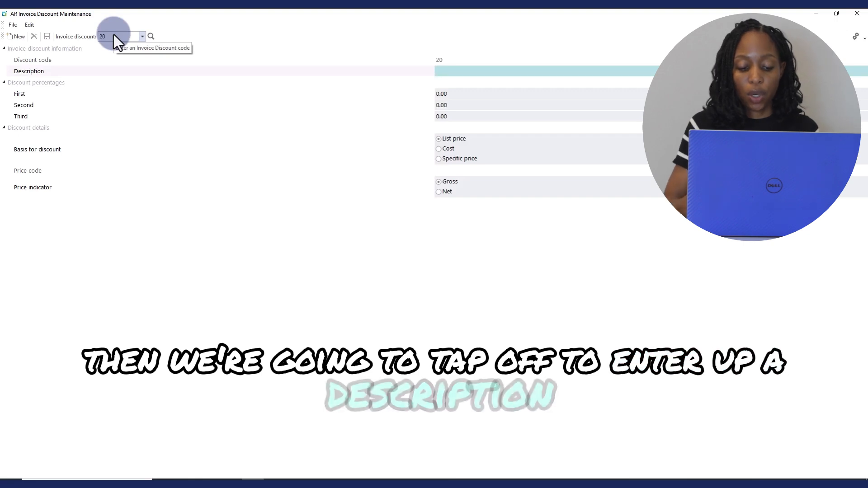
type("5")
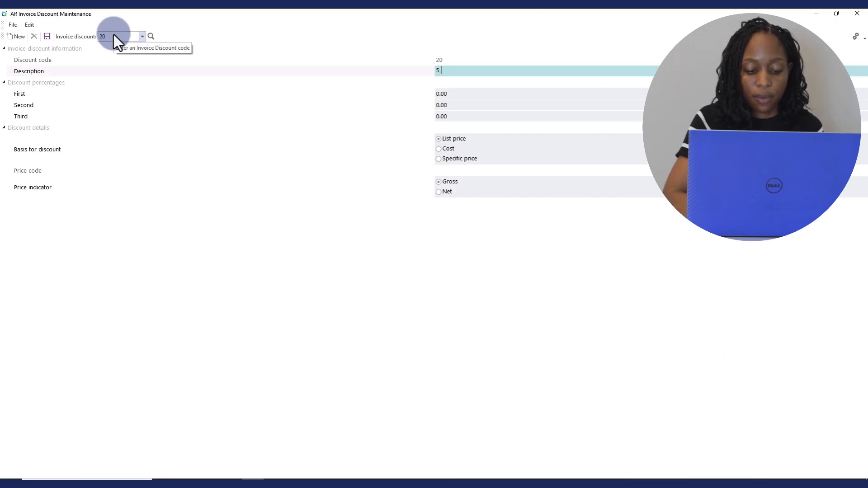
key("Tab")
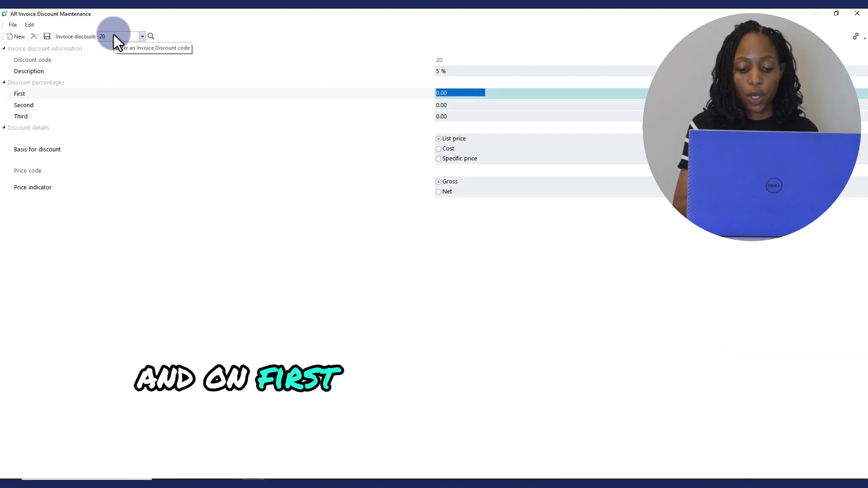
type("5")
key("Tab")
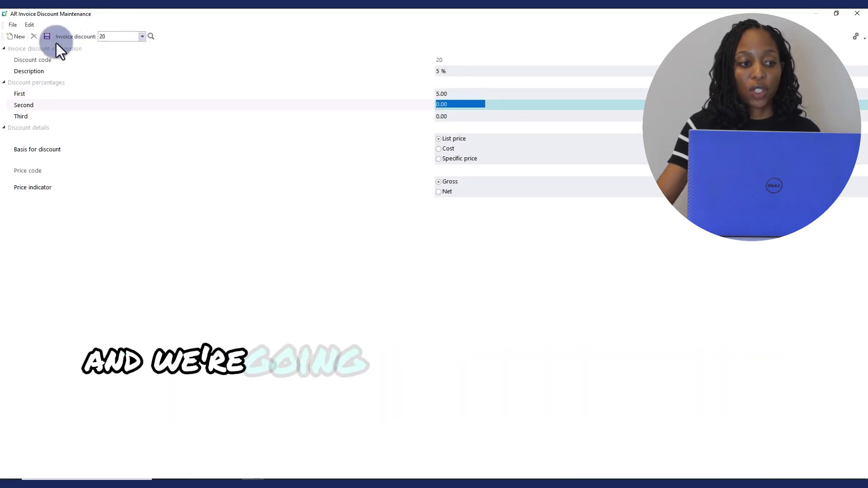
left_click(47, 36)
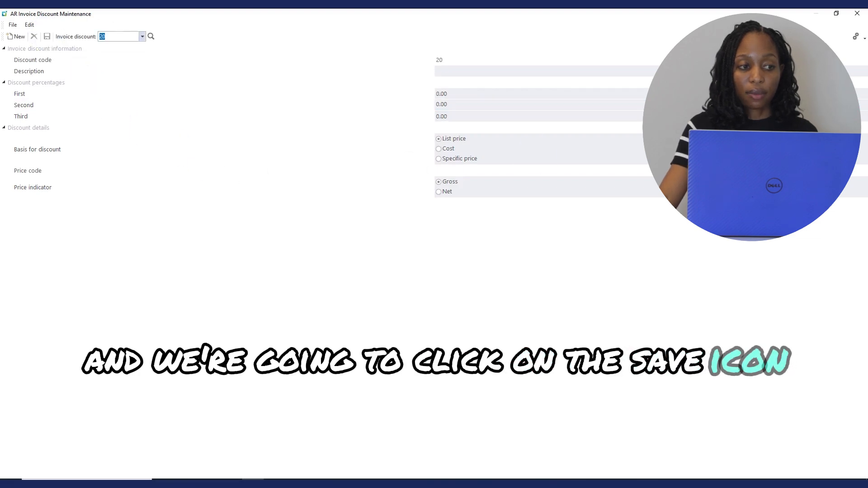
left_click(857, 15)
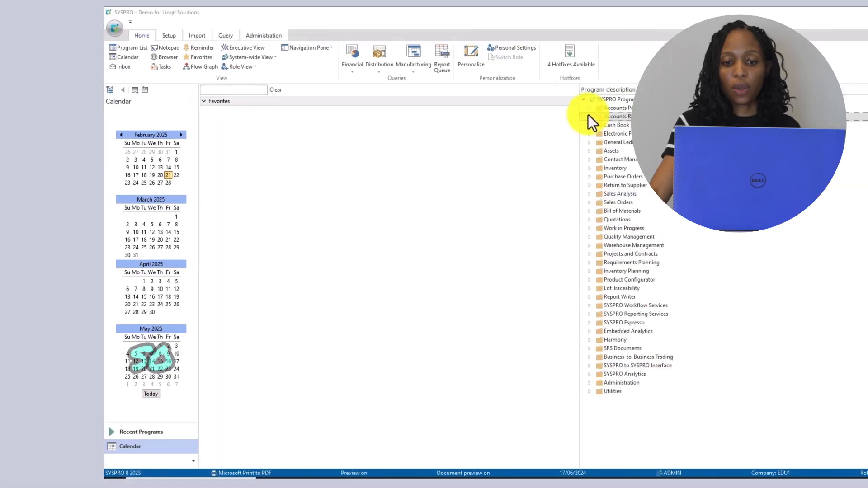
Step: Open the Order Discount Breaks program from the Accounts Receivable setup programs and maximize its window
left_click(486, 117)
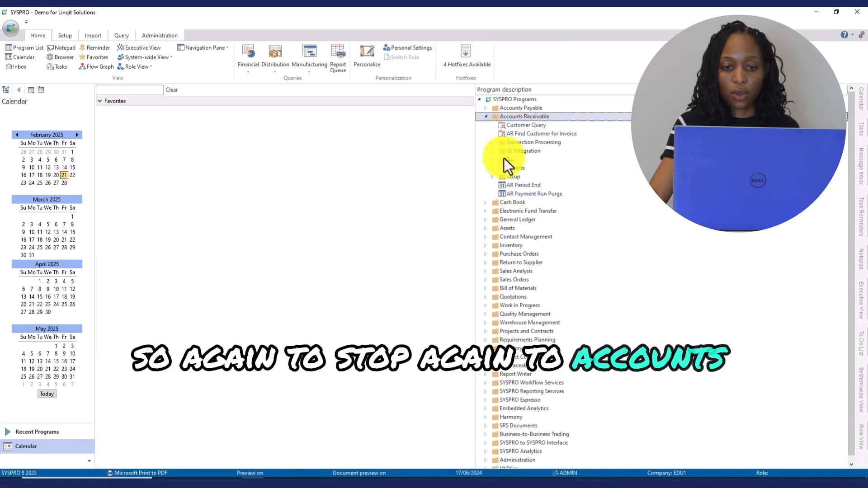
left_click(493, 177)
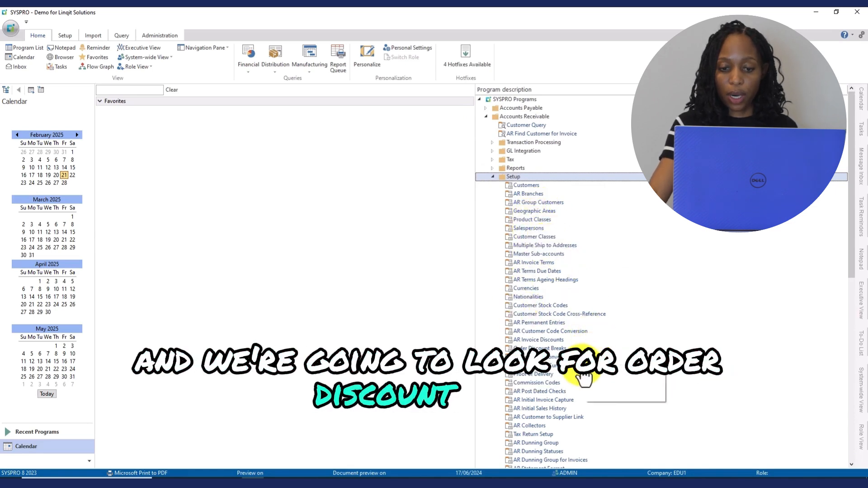
double_click(525, 349)
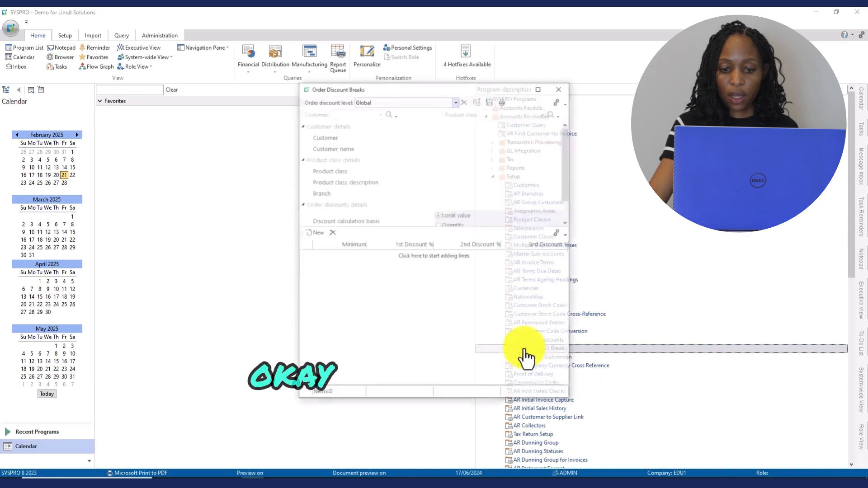
left_click(539, 88)
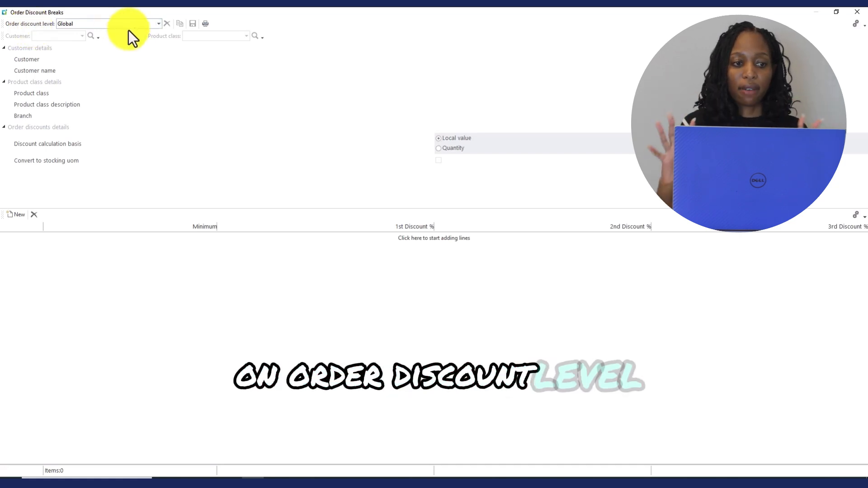
Step: Set the order discount level to Product Class for product class BA, with Quantity as the discount calculation basis
left_click(159, 25)
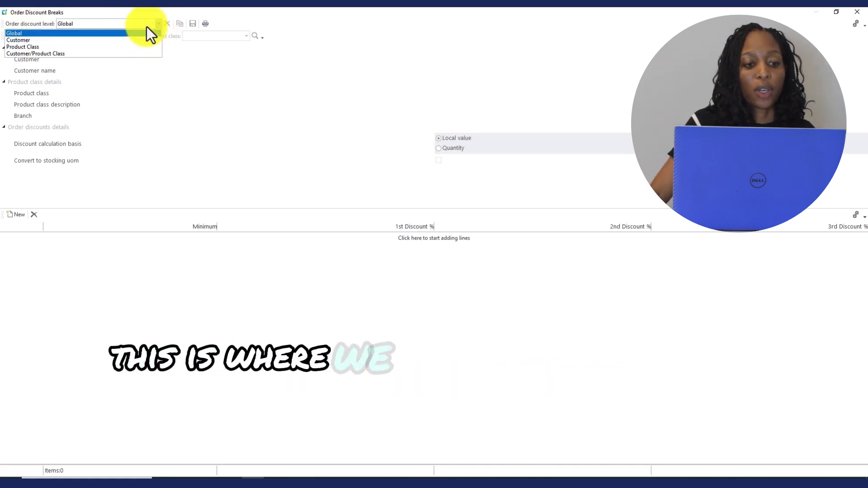
left_click(18, 47)
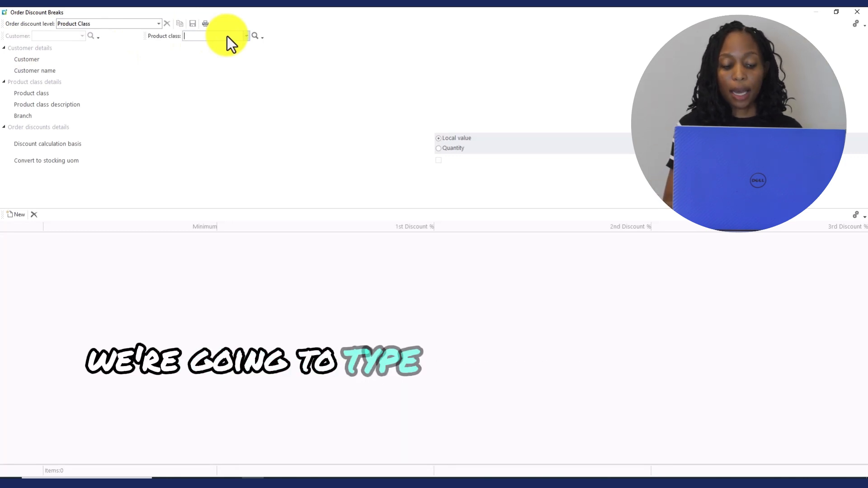
type("BA")
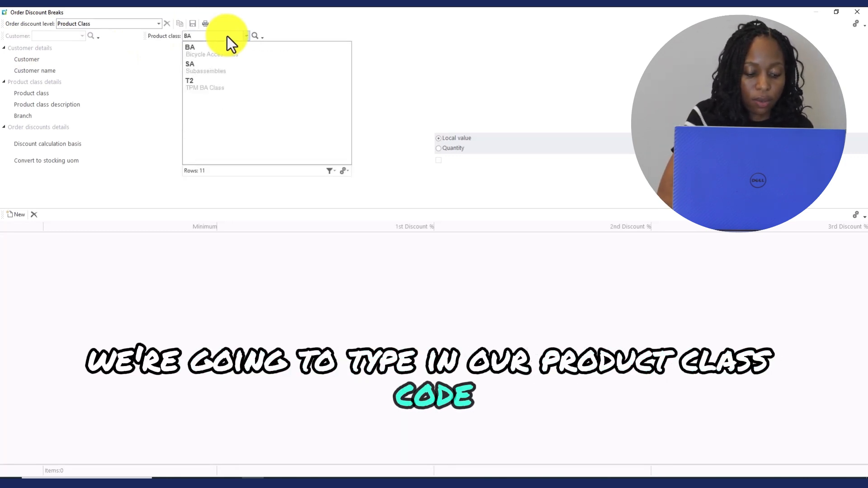
key("Tab")
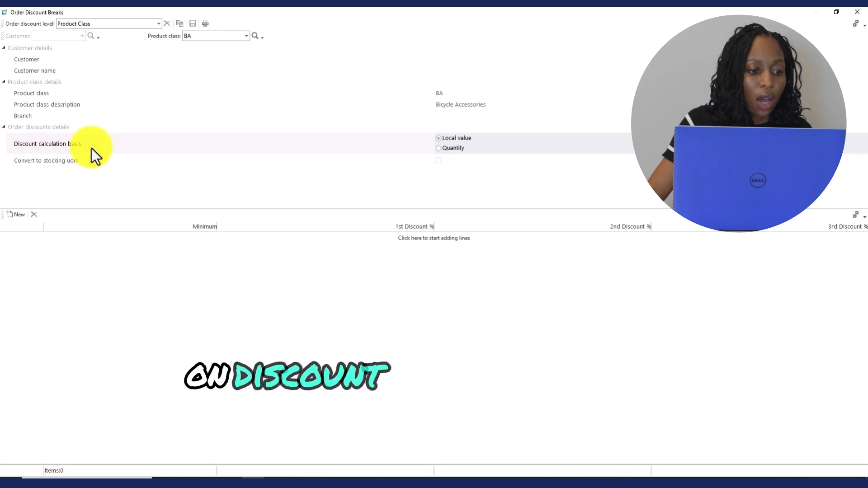
left_click(439, 149)
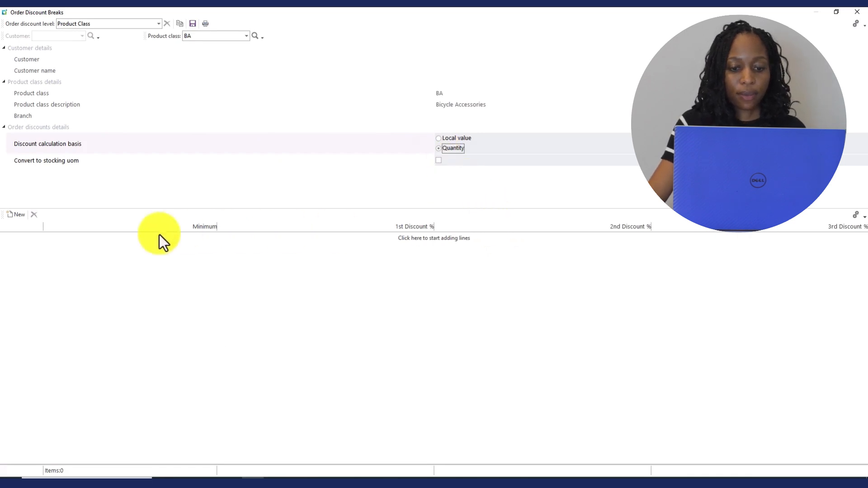
Step: Add a discount break line for product class BA with a minimum of 500
left_click(16, 215)
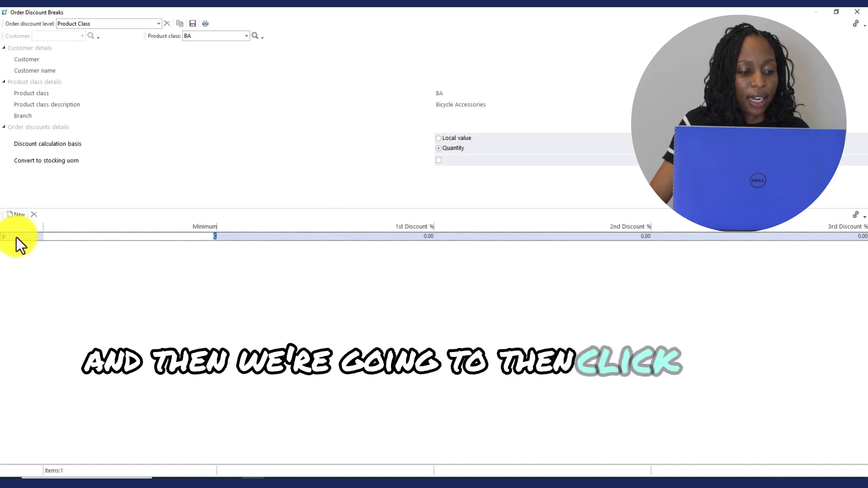
left_click(13, 240)
left_click(212, 238)
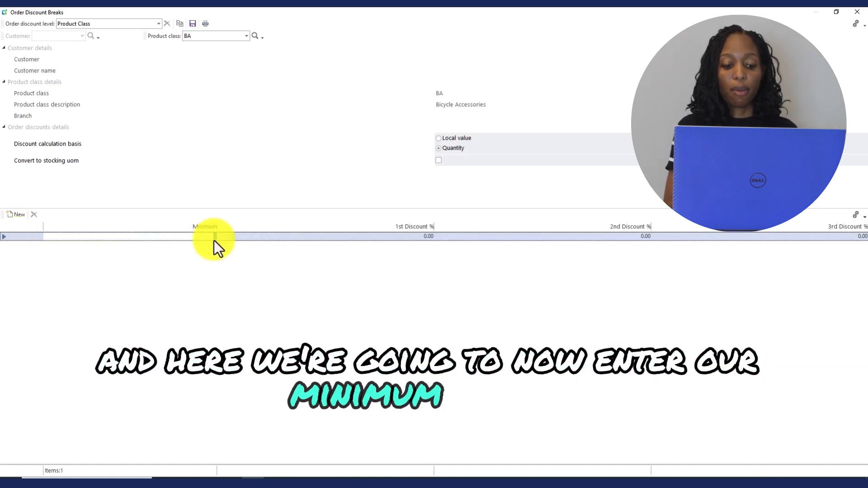
type("500")
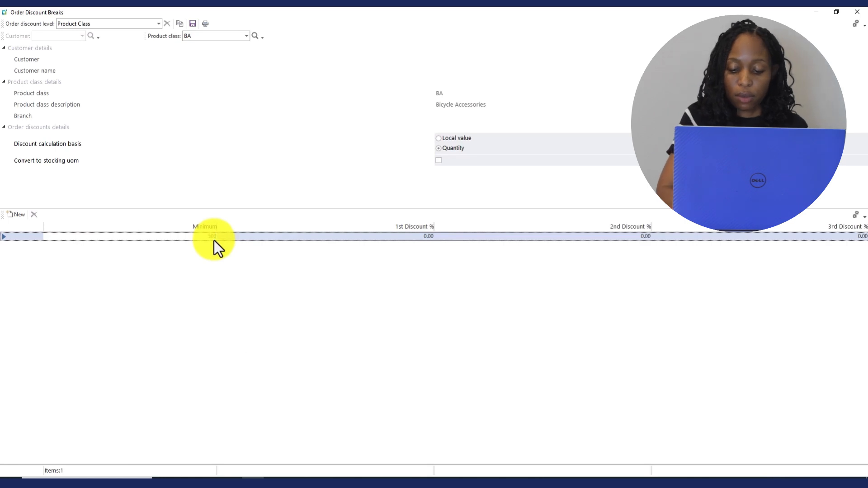
key("Tab")
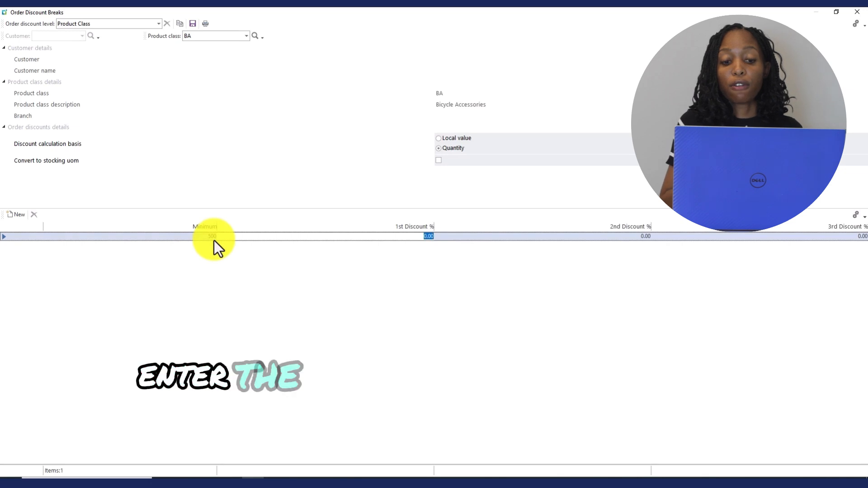
Step: Set the 500 break line's first, second and third discount percentages to 2.5, 2 and 1.5, then save and close the program
type("2")
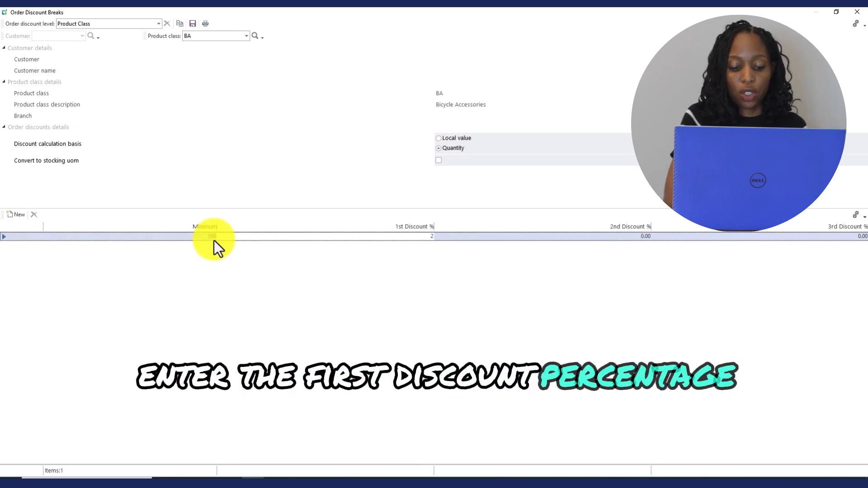
type(".5")
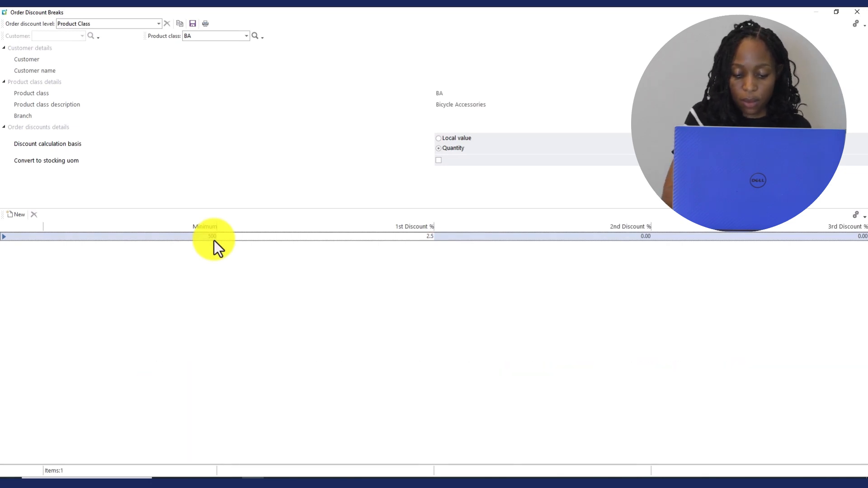
key("Tab")
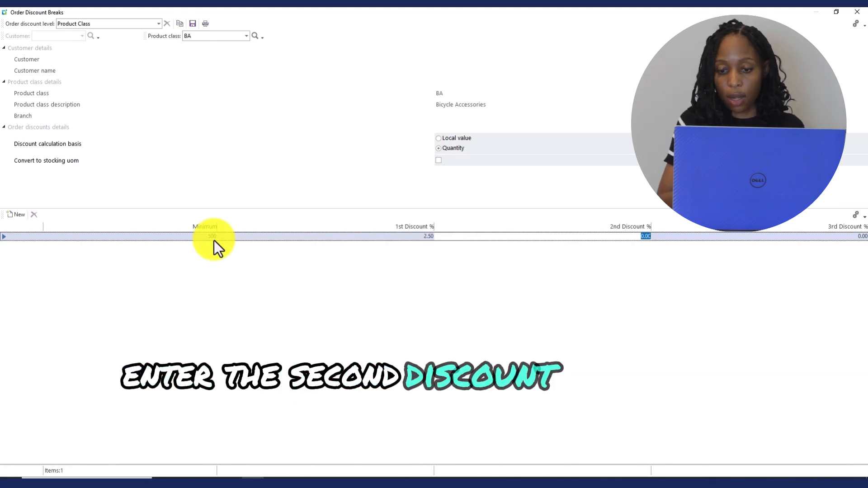
type("2")
key("Tab")
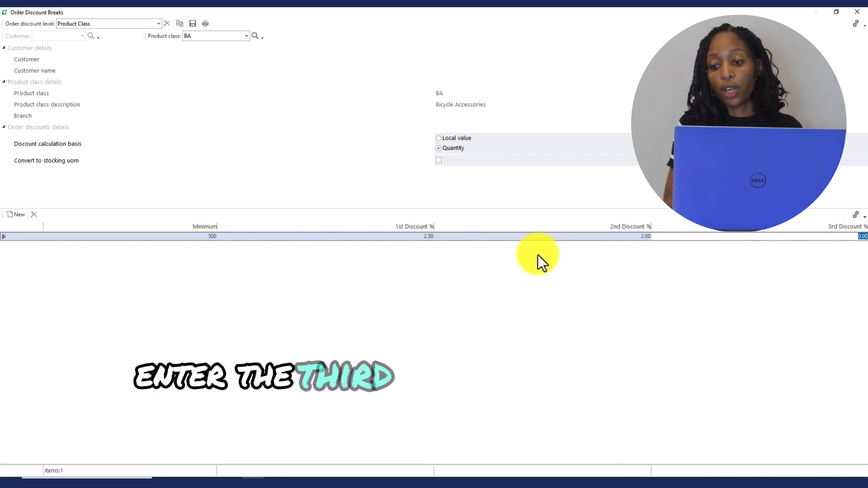
type("1.5")
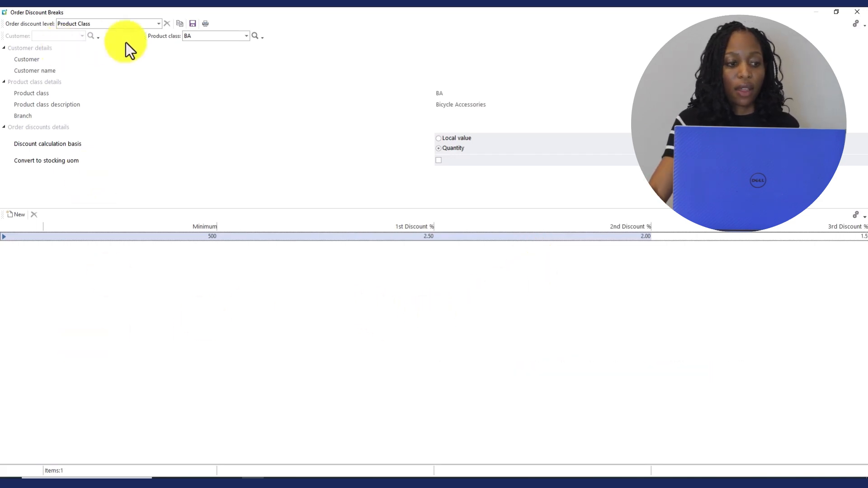
left_click(193, 23)
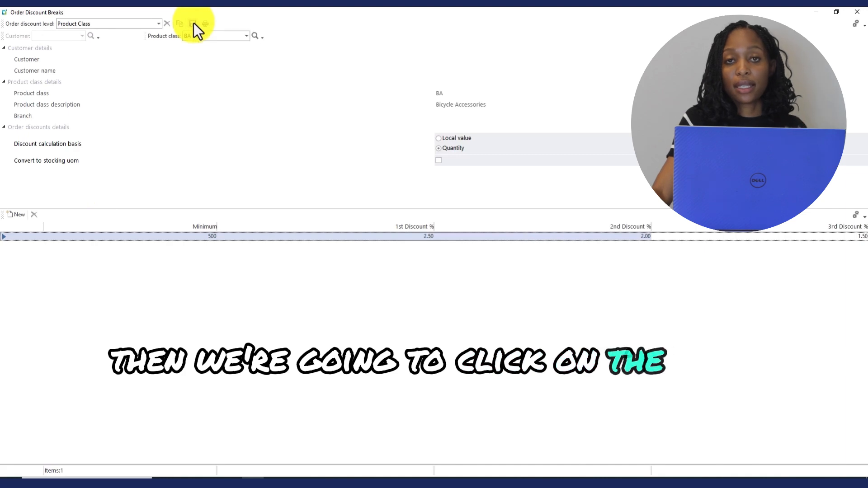
left_click(856, 12)
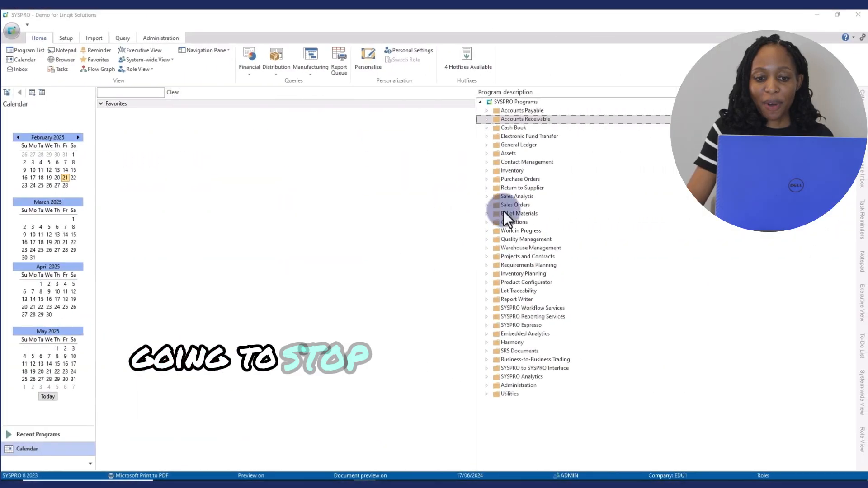
Step: Open the AR Branches program from the Accounts Receivable setup programs and maximize its window
left_click(485, 120)
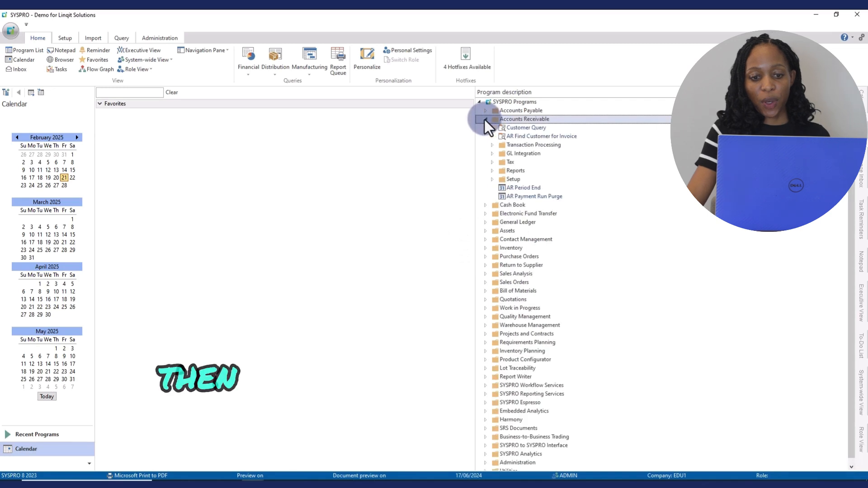
left_click(493, 179)
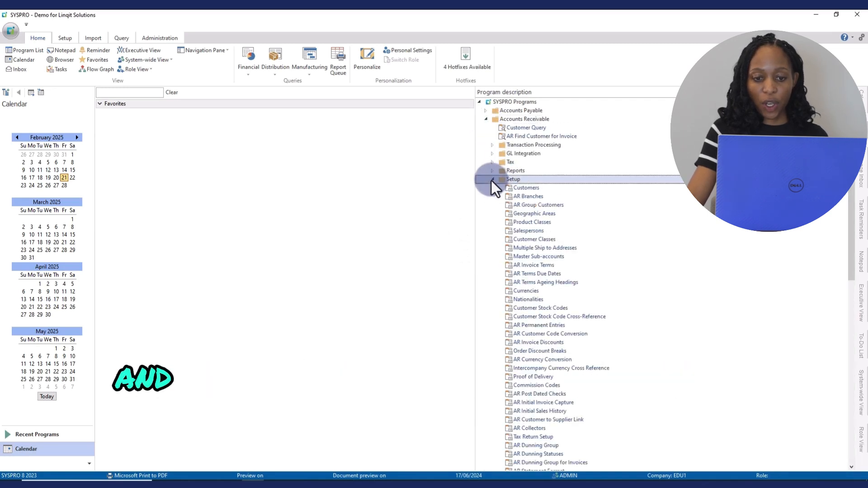
double_click(526, 198)
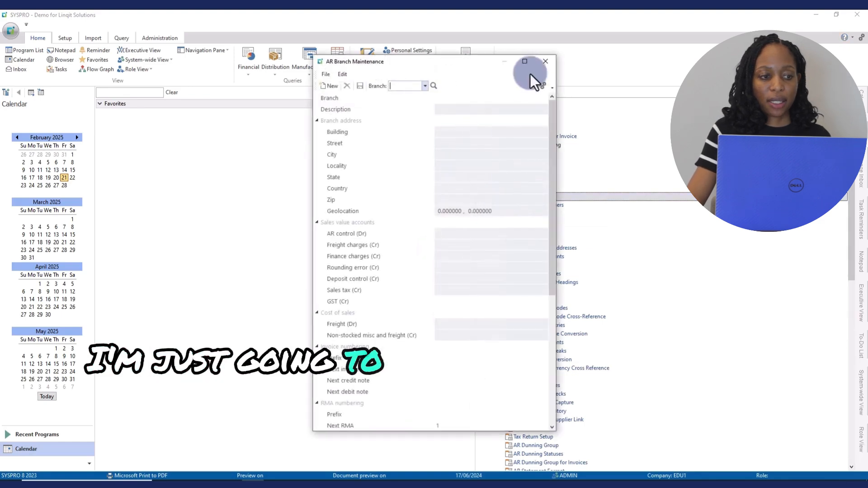
left_click(526, 63)
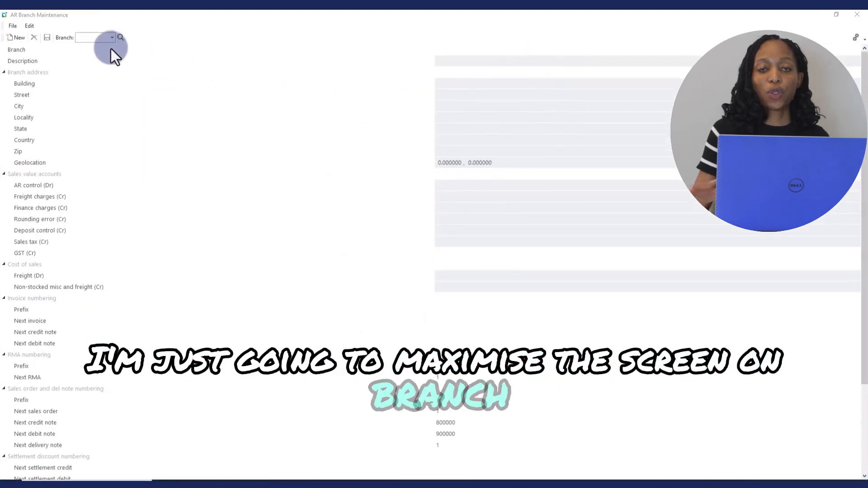
Step: Create branch 40 with the description "receivables west"
type("4")
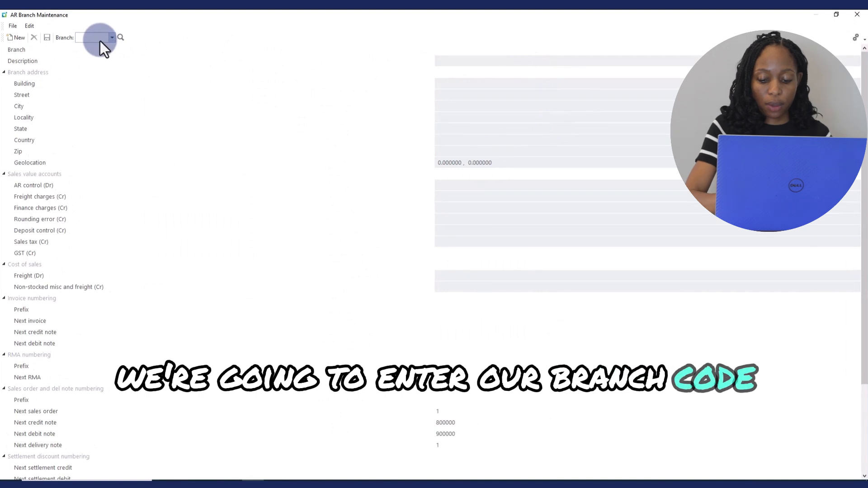
type("0")
key("Tab")
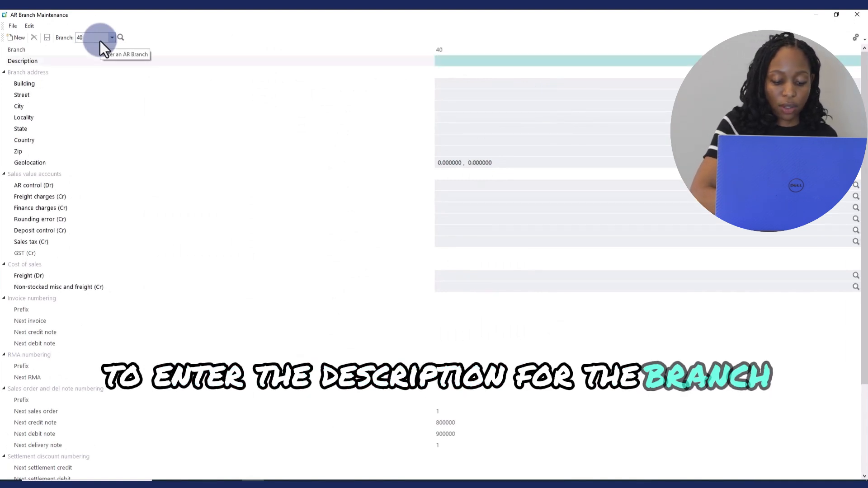
type("wes")
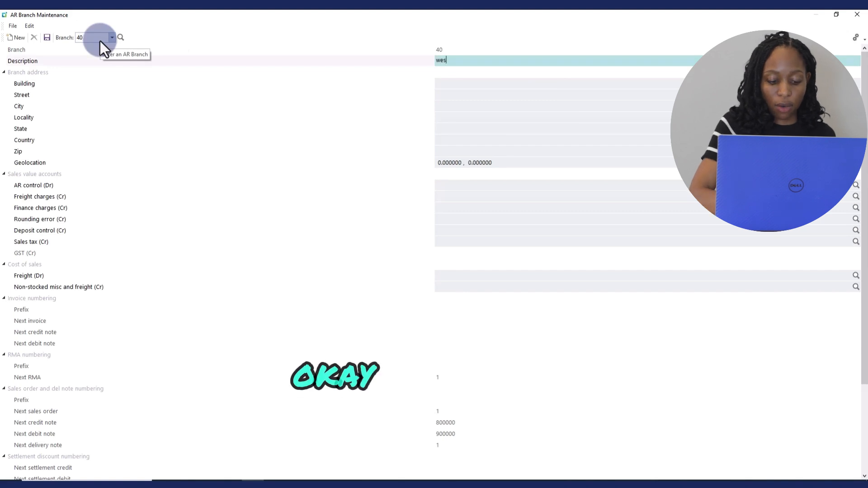
key("BackSpace")
key("BackSpace")
key("BackSpace")
type("rece")
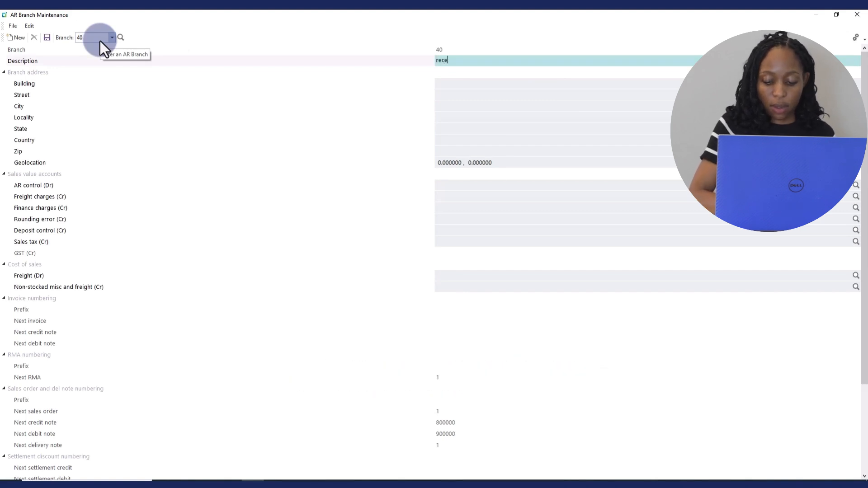
type("ivables")
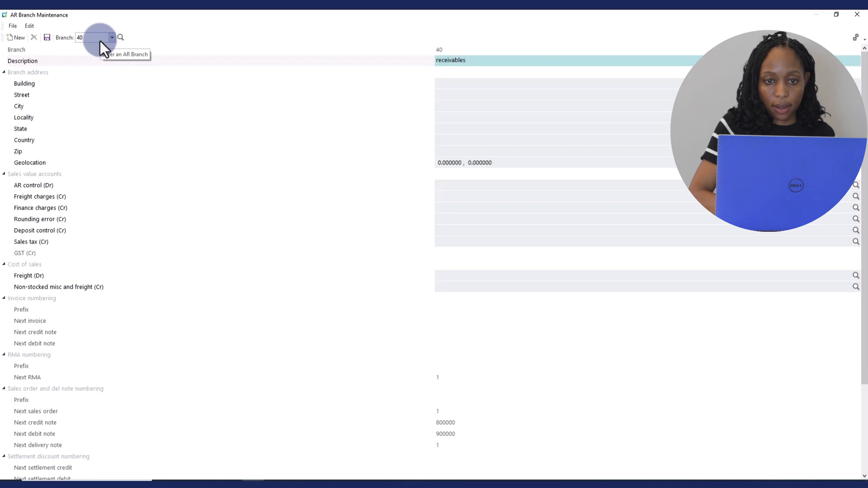
type(" we")
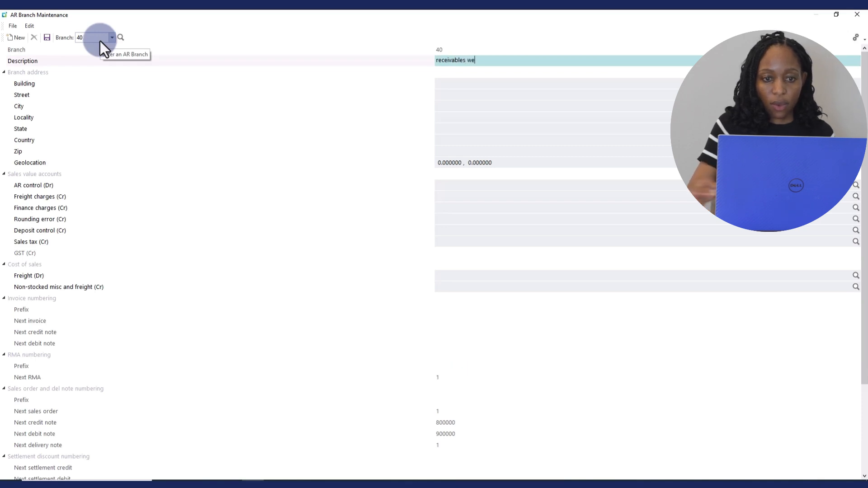
type("st")
key("Tab")
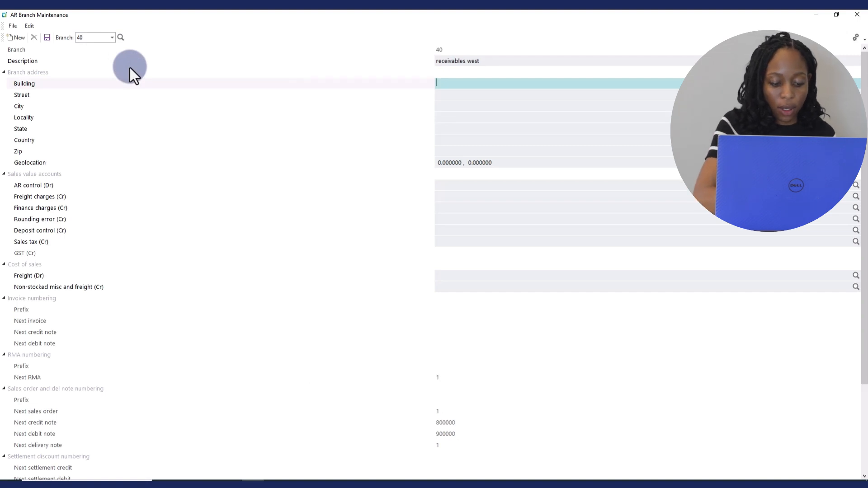
Step: Fill in the building, street and city of branch 40's address
type("342")
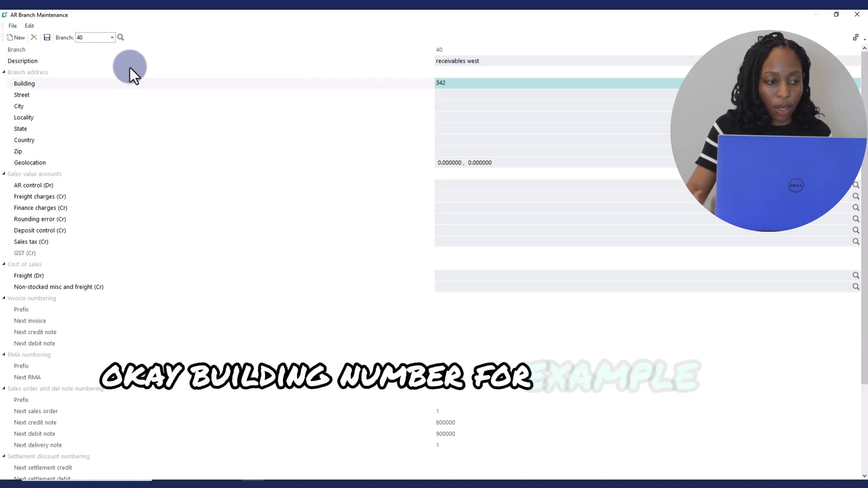
key("Tab")
type("w")
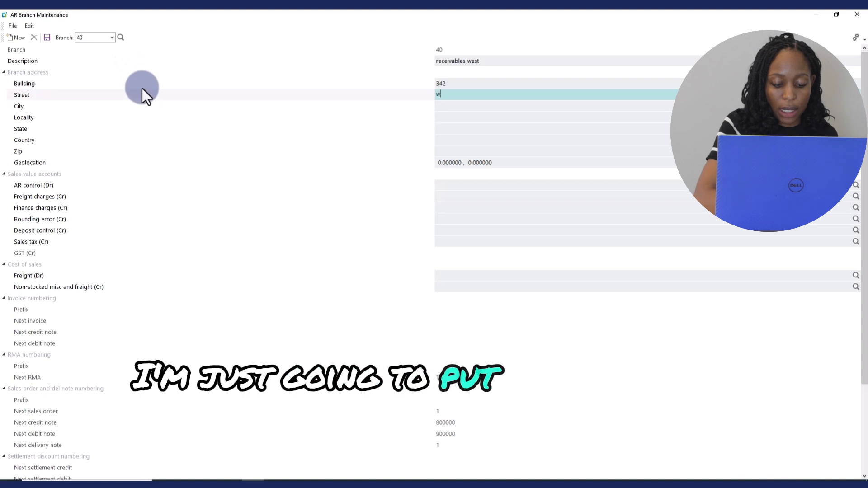
type("esterb")
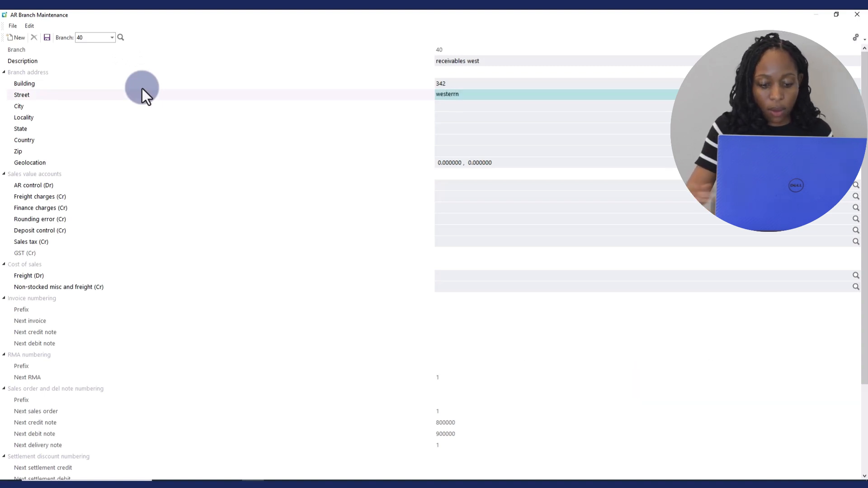
type(" street")
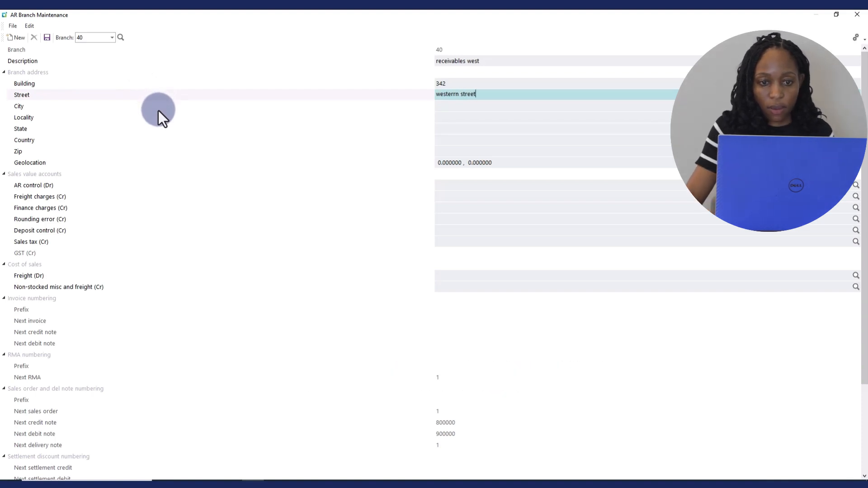
key("Tab")
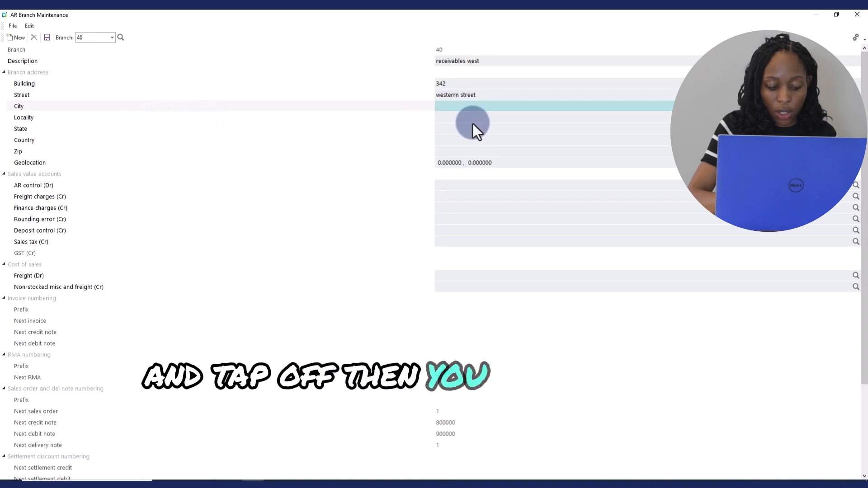
type("West")
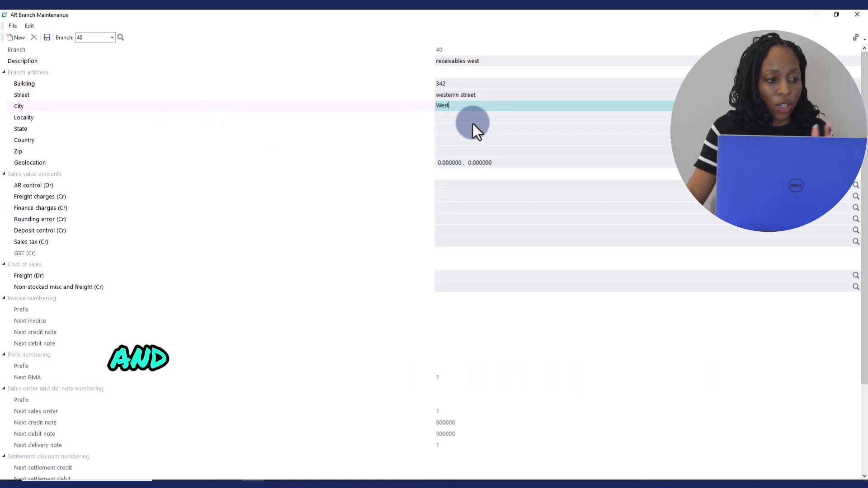
key("Tab")
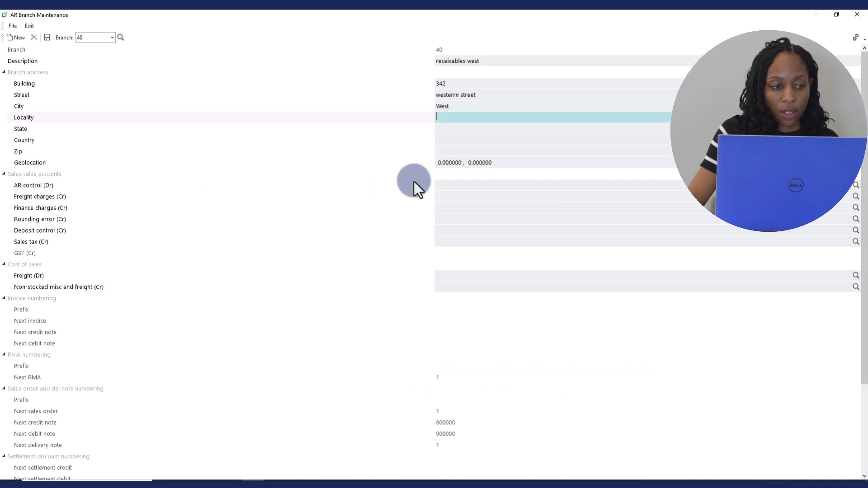
Step: Assign ledger code 40-1110, Receivables - West, as the AR control account of branch 40
left_click(458, 185)
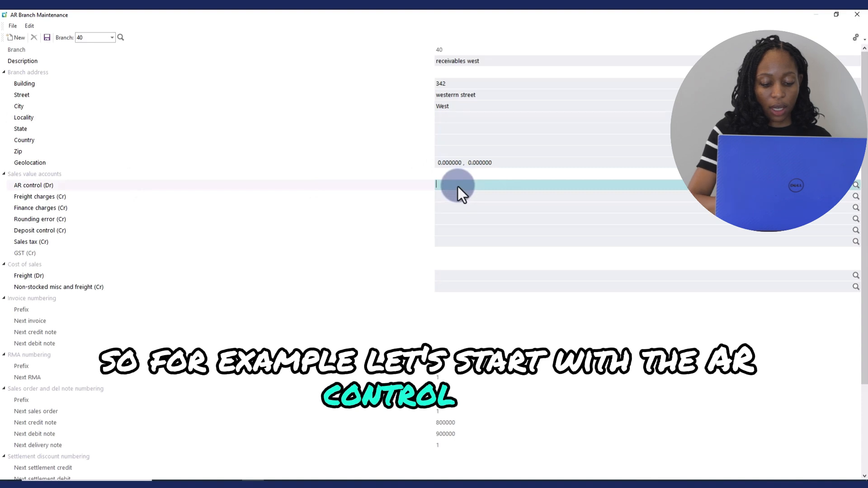
scroll(458, 186, "down", 3)
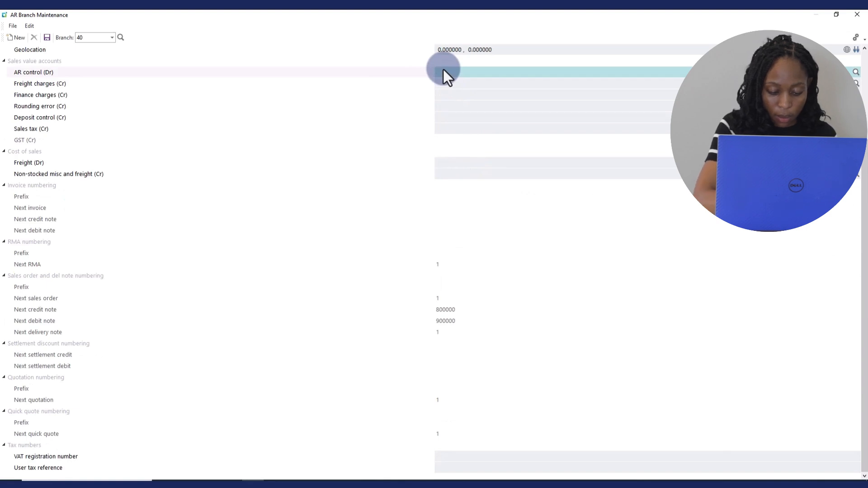
type("40")
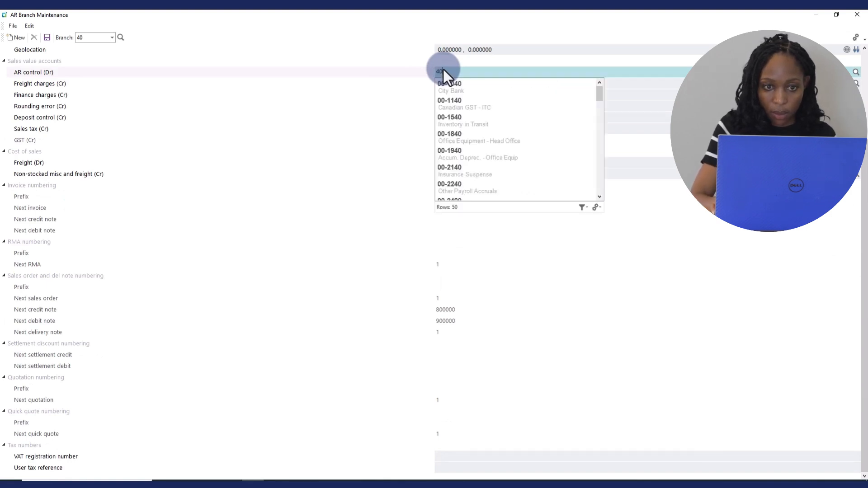
type("-")
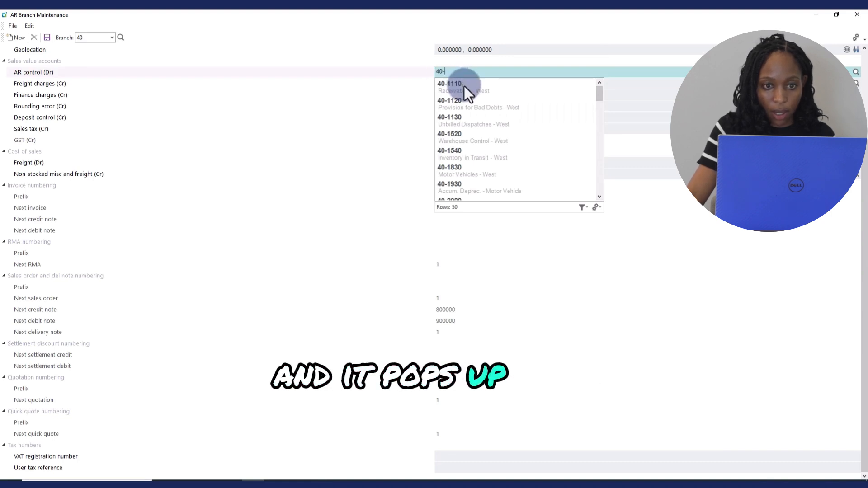
left_click(464, 86)
Step: Assign ledger code 40-4100, Freight Charges - West, to branch 40's freight charges and accept using a non-control account
left_click(442, 84)
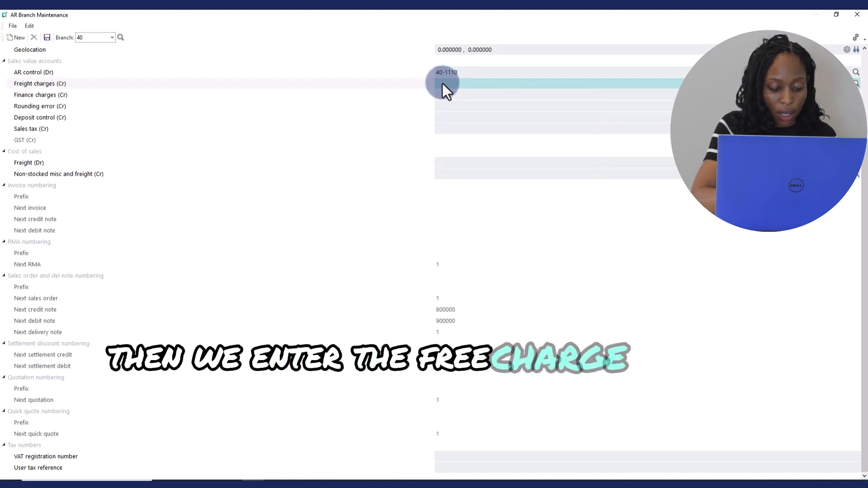
type("10")
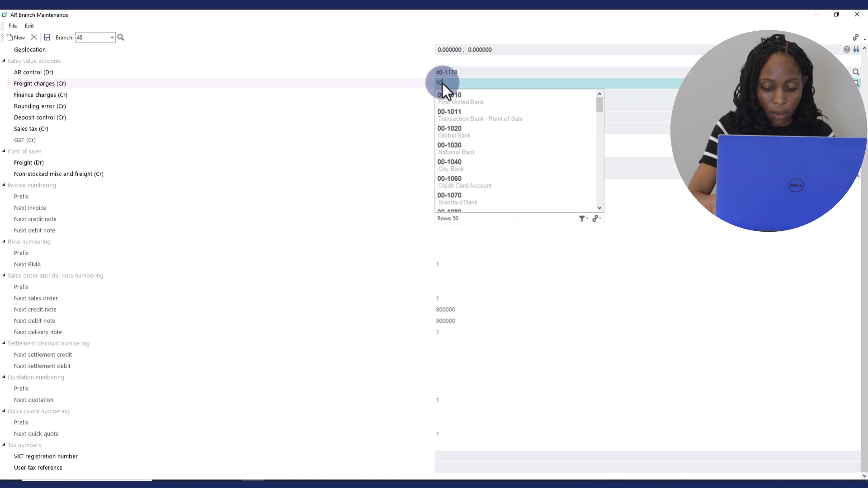
type("40")
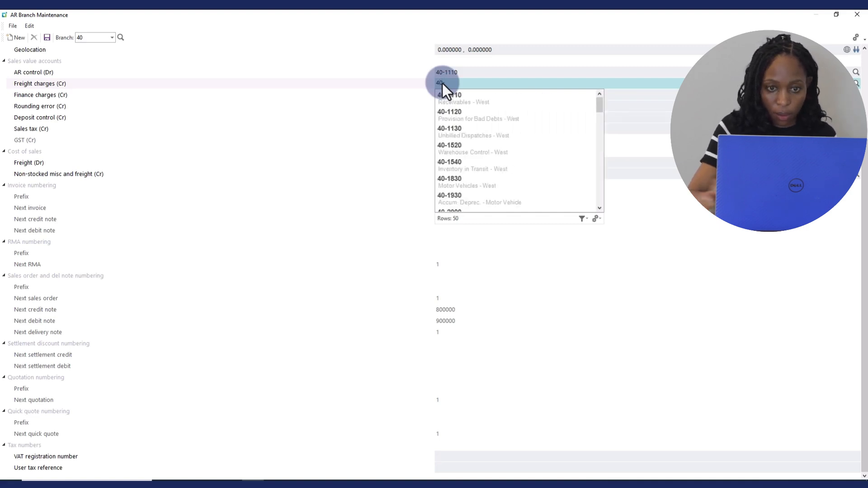
type("-41")
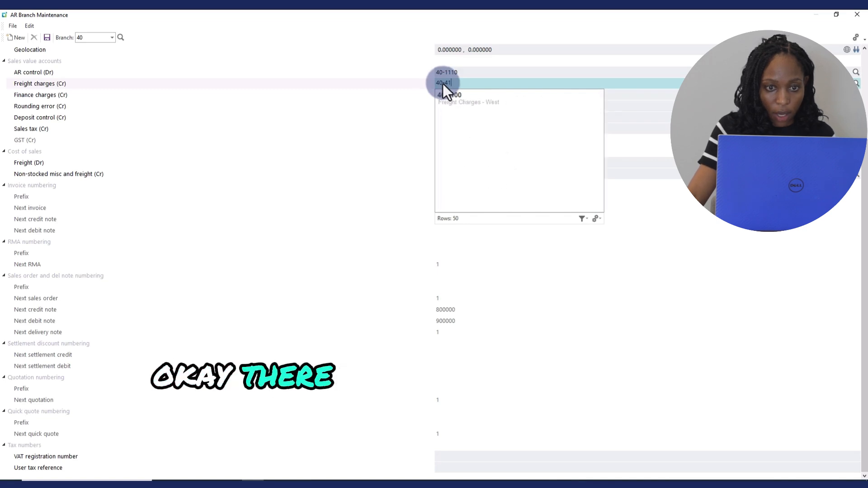
left_click(472, 102)
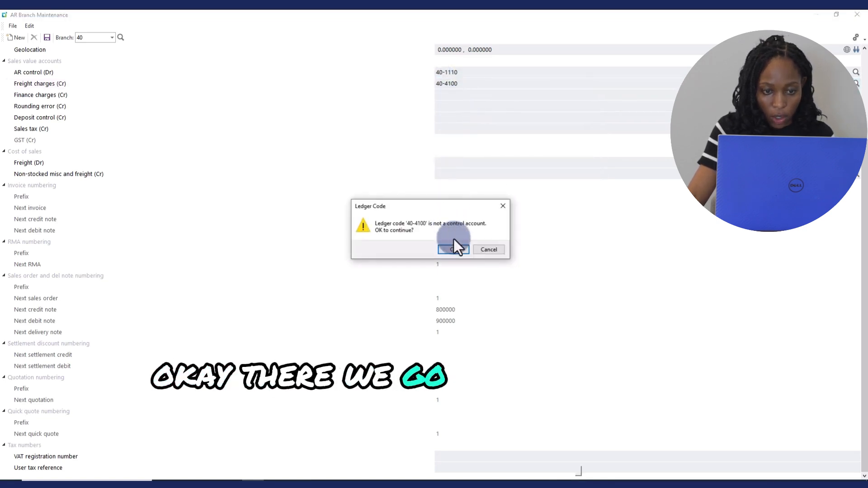
left_click(453, 250)
Step: Assign ledger code 40-4530, Finance Charges - West, to branch 40's finance charges and accept using a non-revenue account
left_click(442, 96)
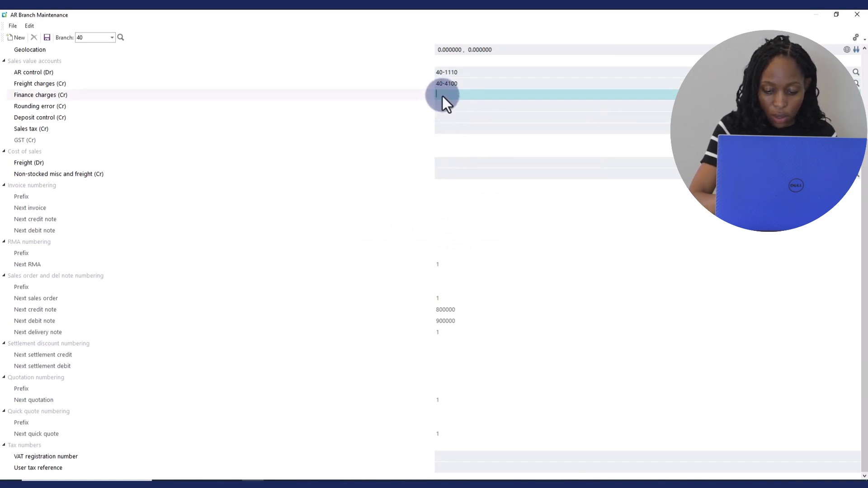
type("40-4")
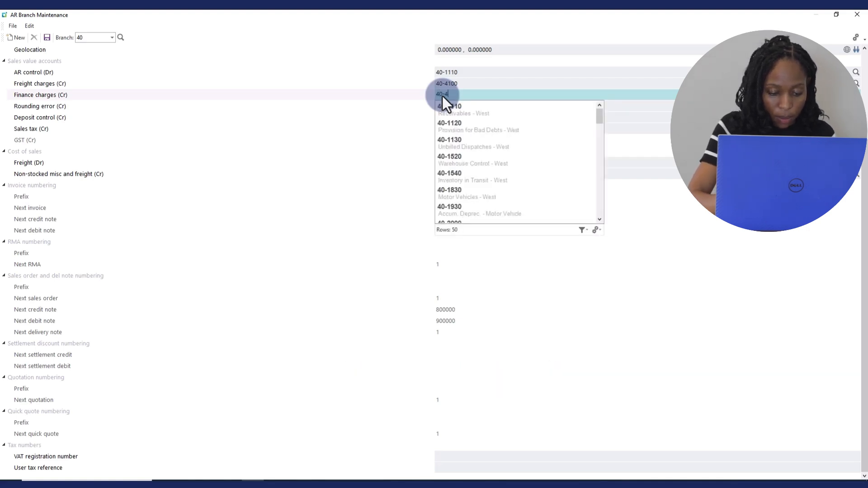
type("530")
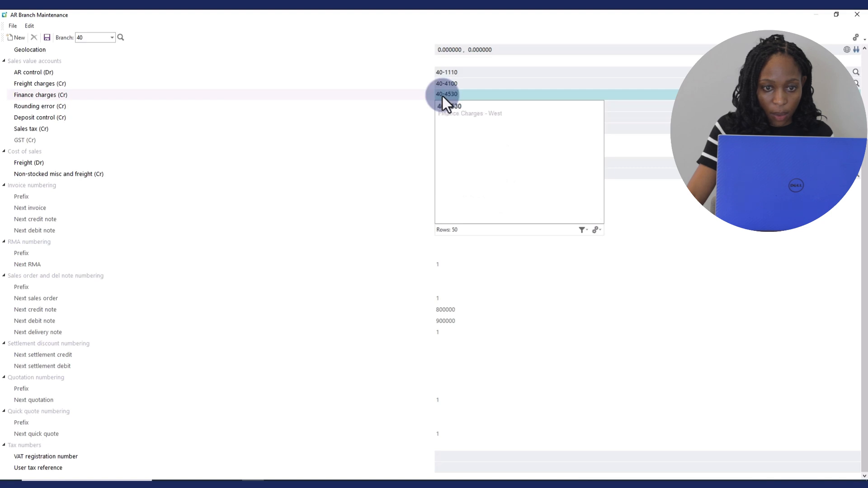
left_click(473, 110)
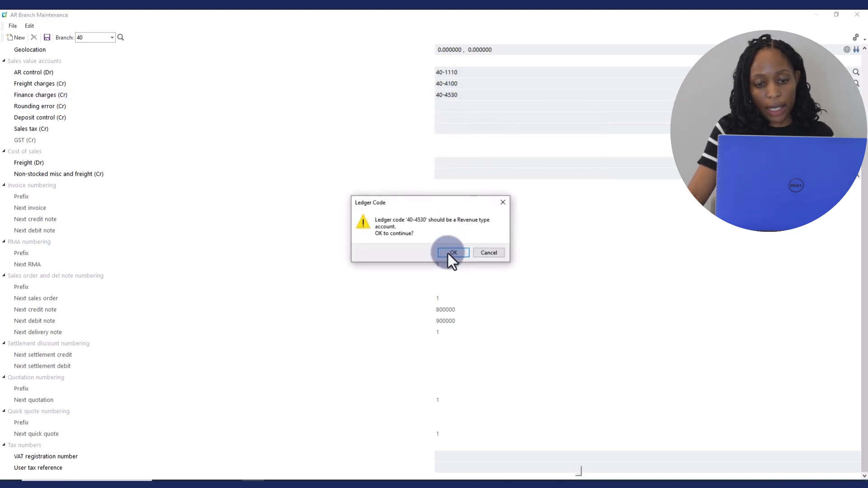
left_click(453, 253)
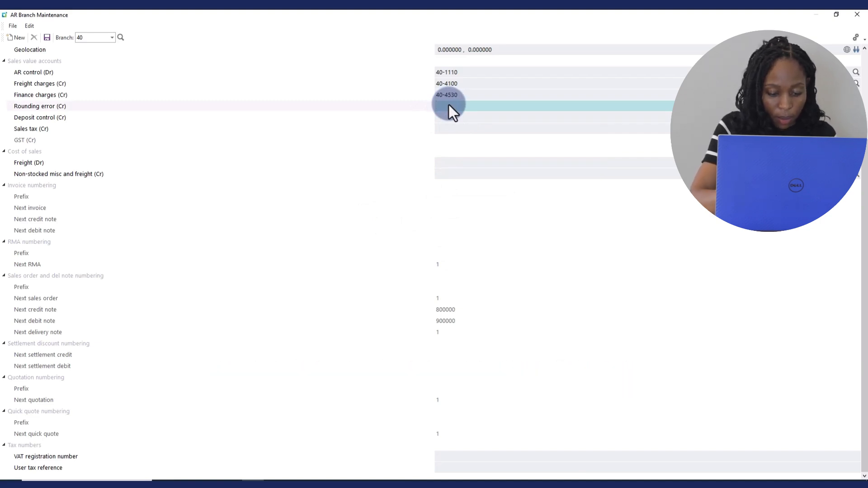
Step: Assign ledger code 40-4630, Rounding Error - West, as branch 40's rounding error account
type("40-")
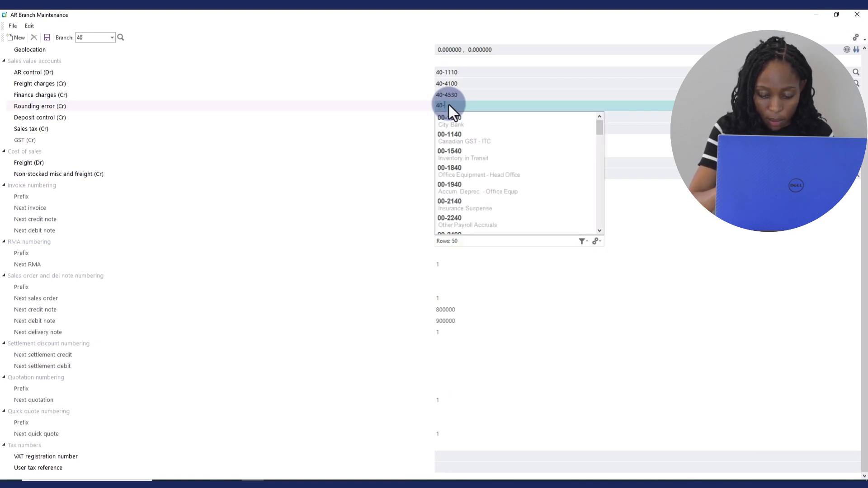
type("4")
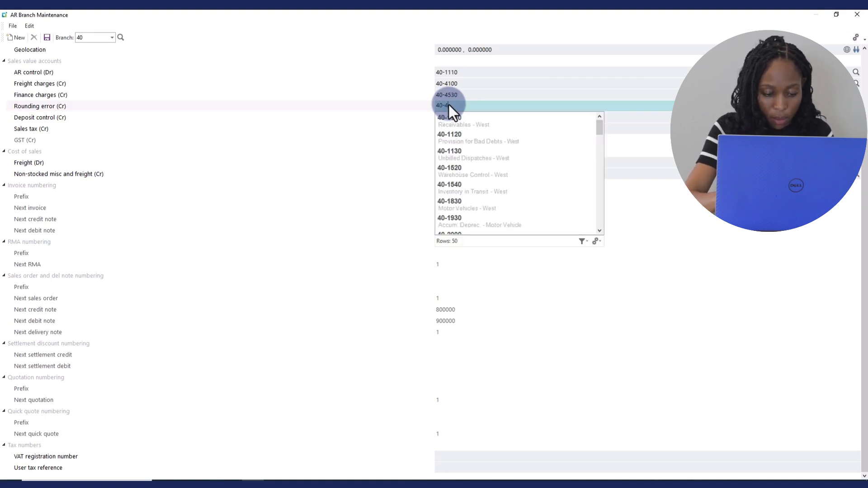
type("630")
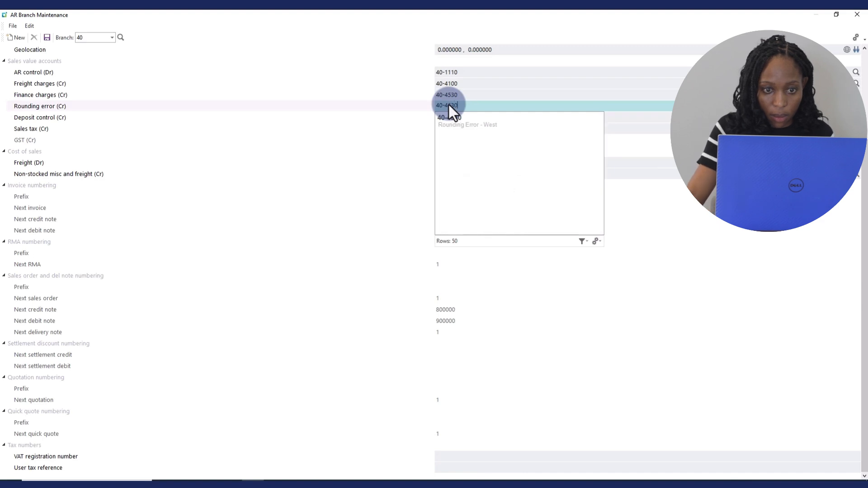
left_click(464, 126)
Step: Assign ledger code 40-4500, Deposit Revenue - West, as branch 40's deposit control account
left_click(452, 118)
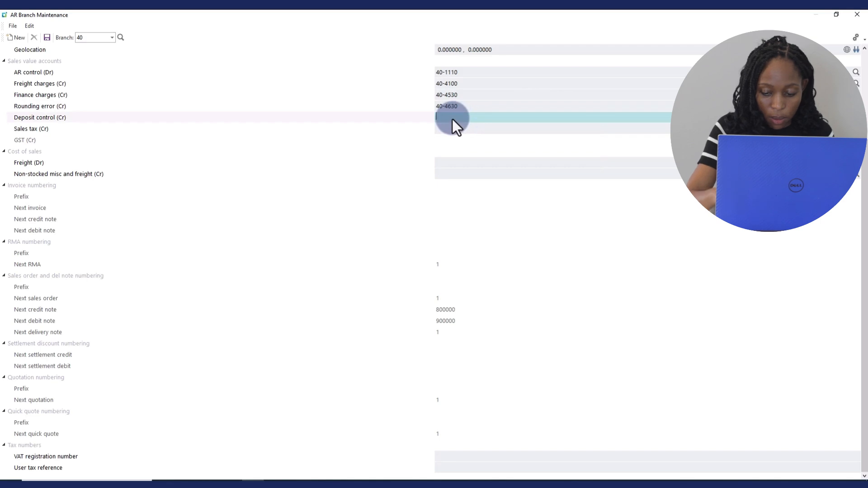
type("40")
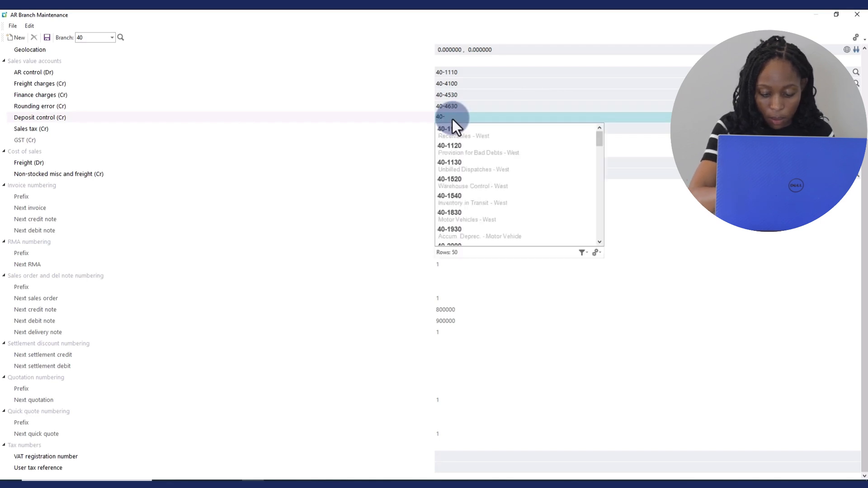
type("-45")
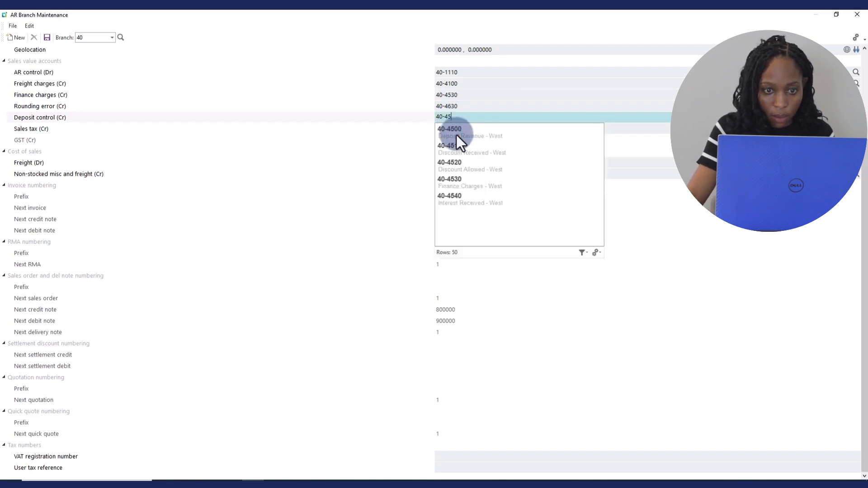
left_click(459, 136)
Step: Assign ledger code 40-2400, Sales Tax - West, as branch 40's sales tax account
left_click(440, 130)
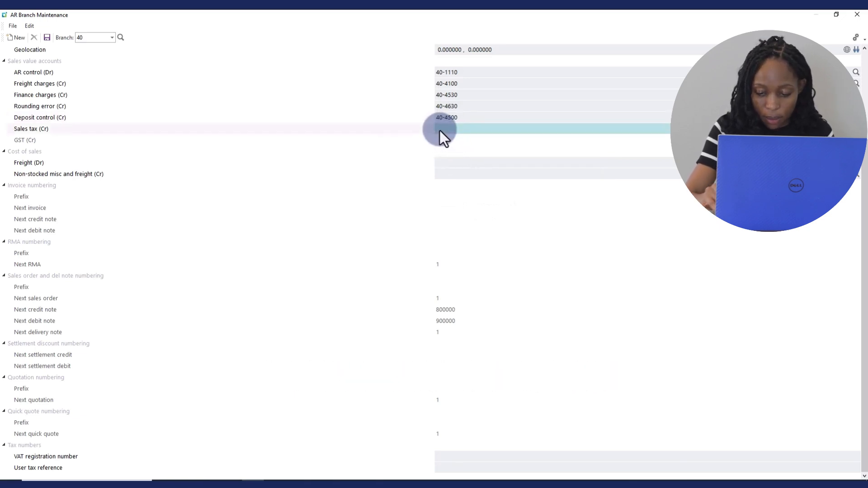
type("4-")
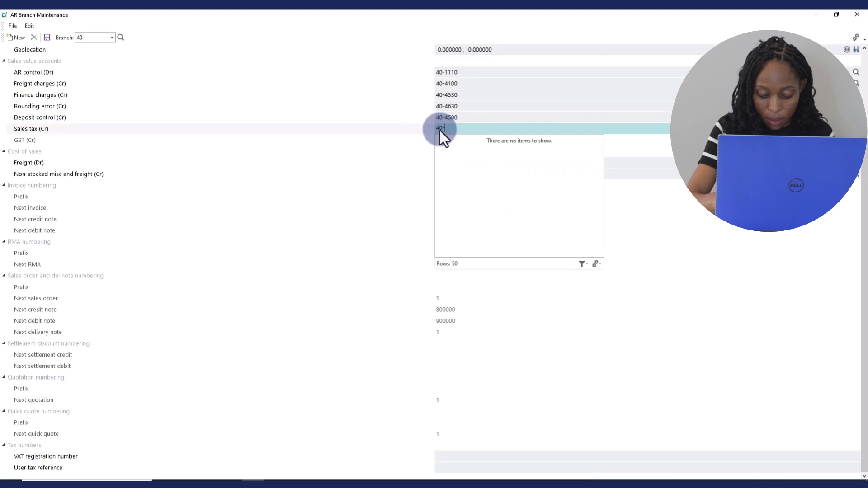
type("-")
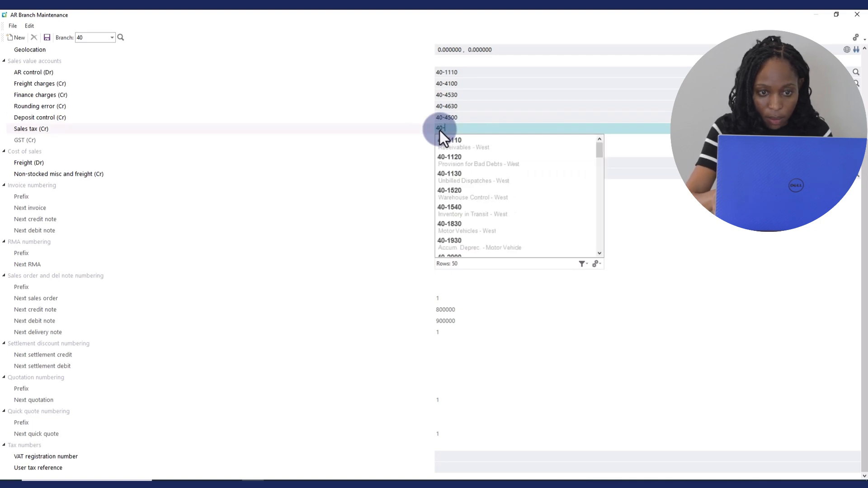
type("24")
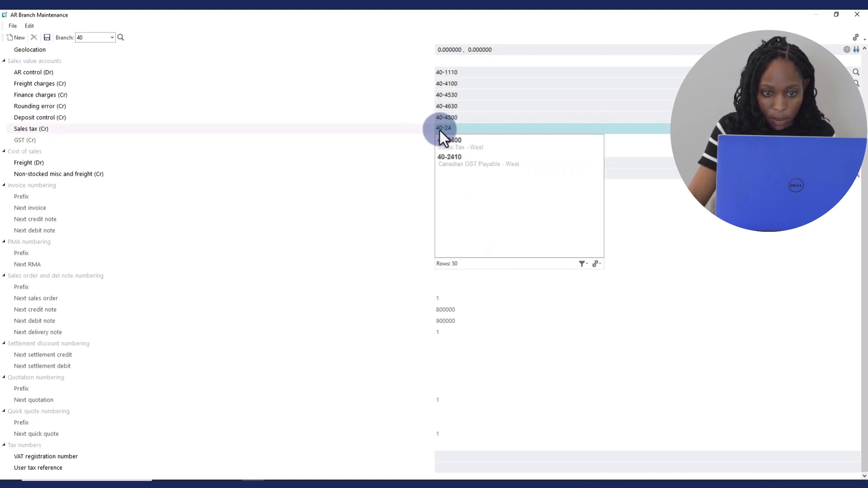
left_click(482, 145)
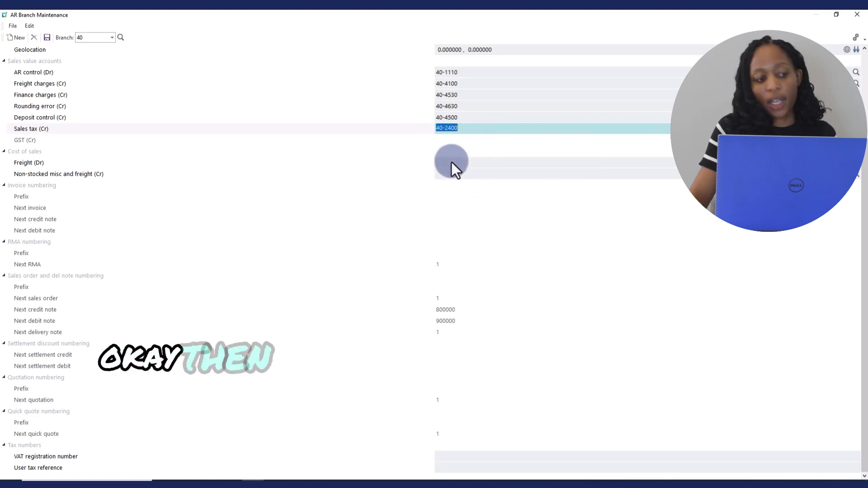
Step: Assign ledger code 40-5100, Cost of Sales Freight - West, to the cost of sales freight and accept using a non-control account
left_click(451, 162)
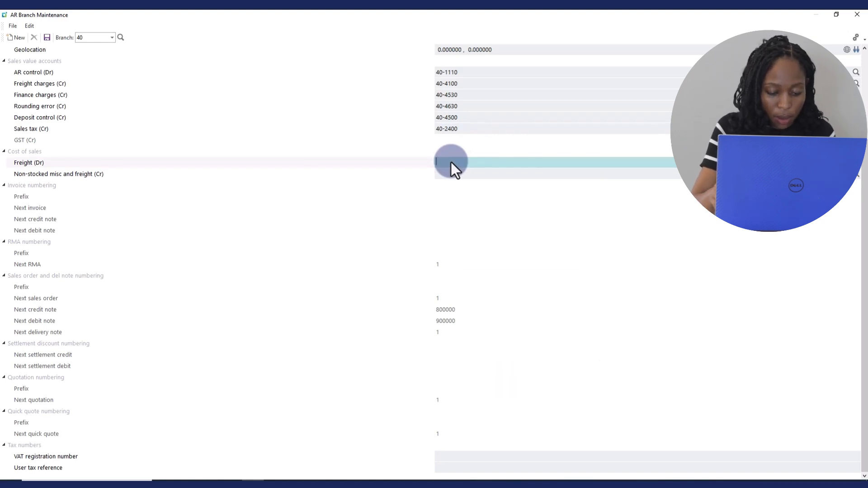
type("40")
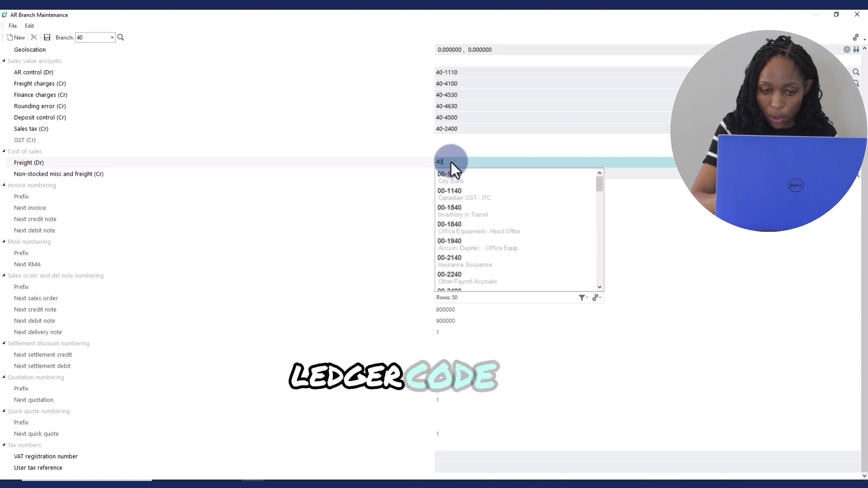
type("-")
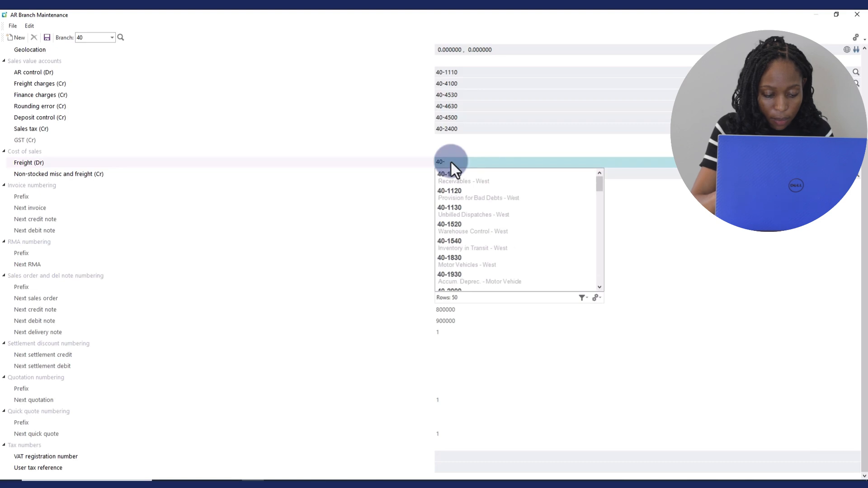
type("51")
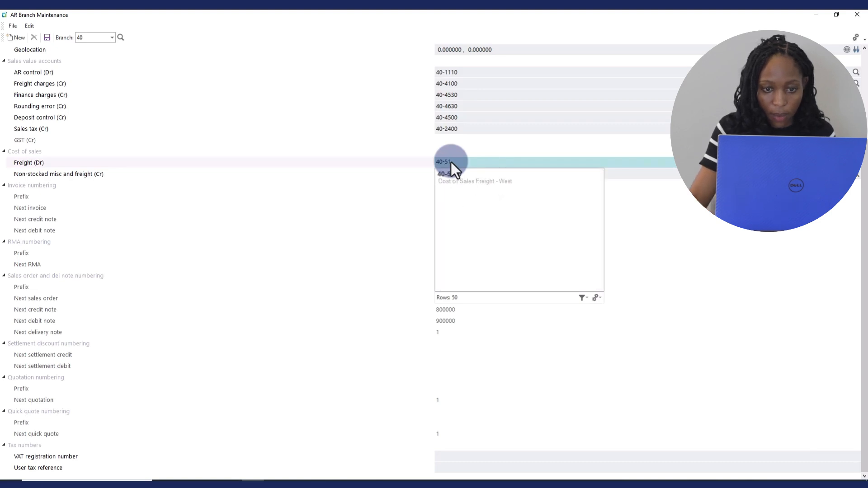
left_click(483, 180)
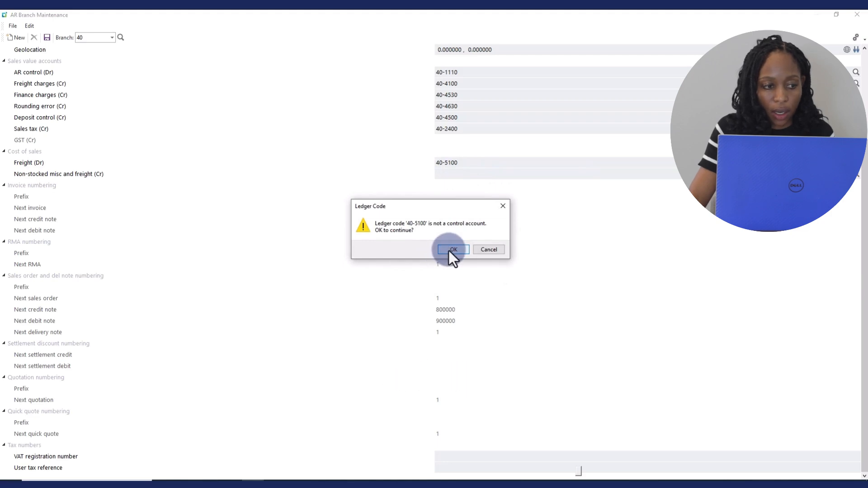
left_click(450, 250)
Step: Assign ledger code 40-2600, Non-Stocked - West, to the non-stocked misc and freight account and save branch 40
left_click(447, 174)
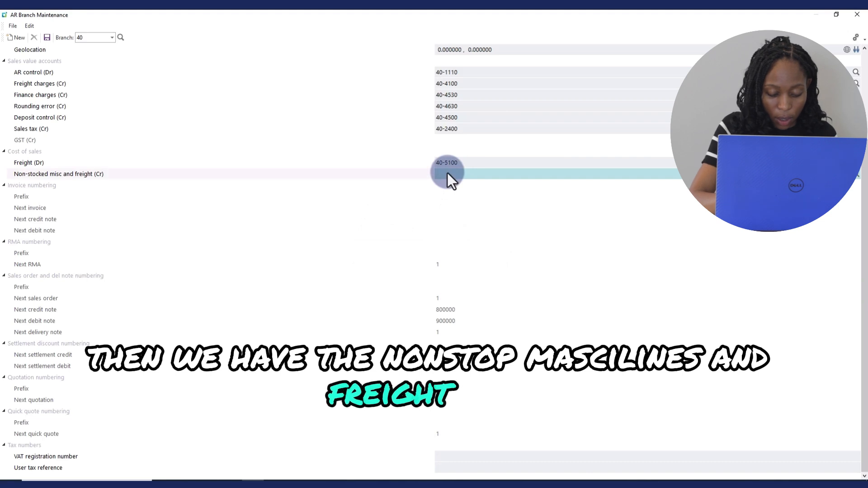
type("4")
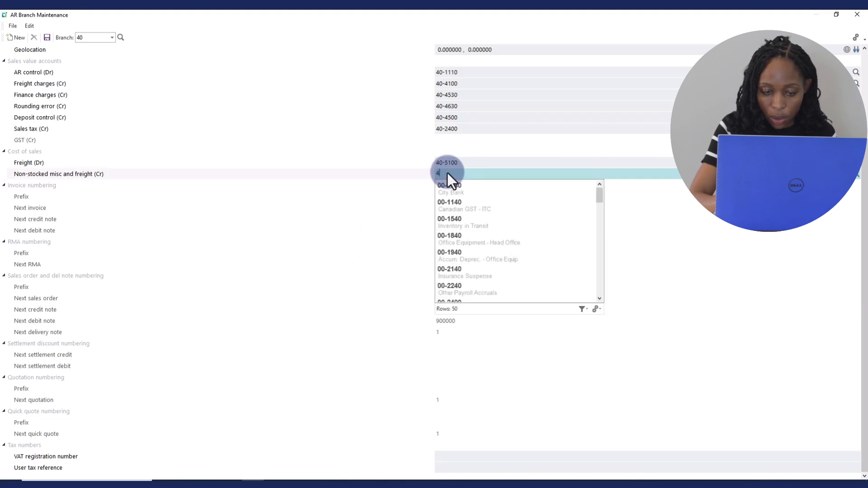
type("0-")
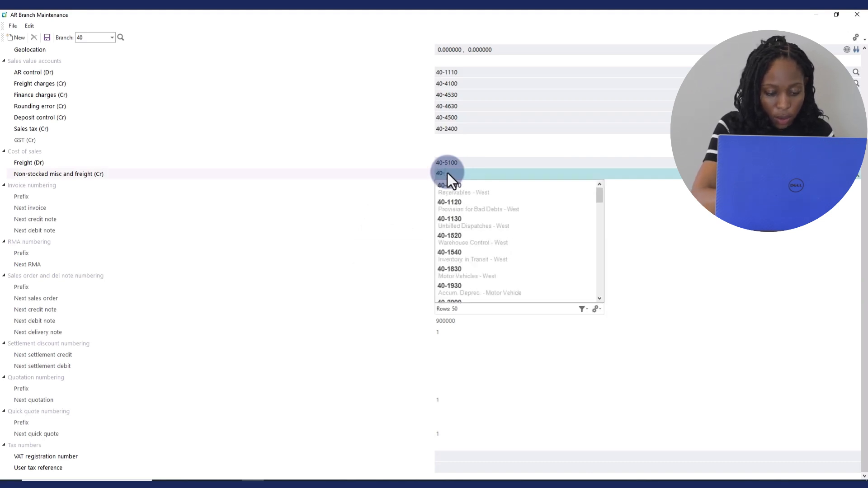
type("2")
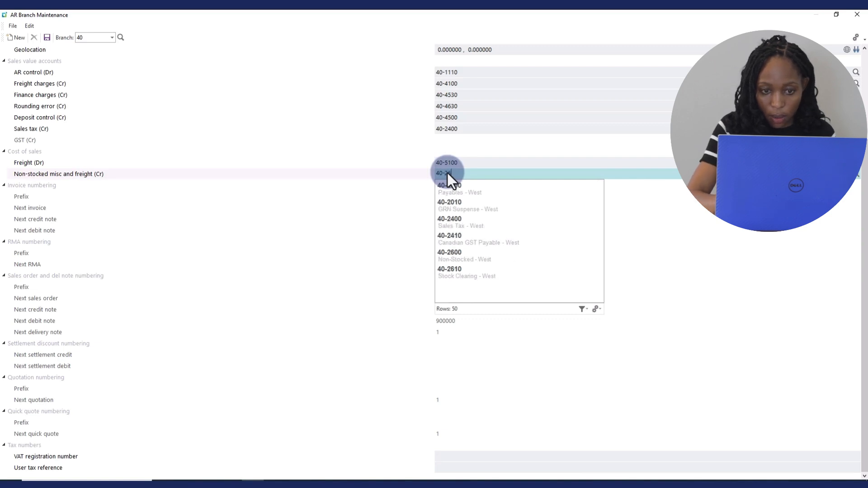
type("600")
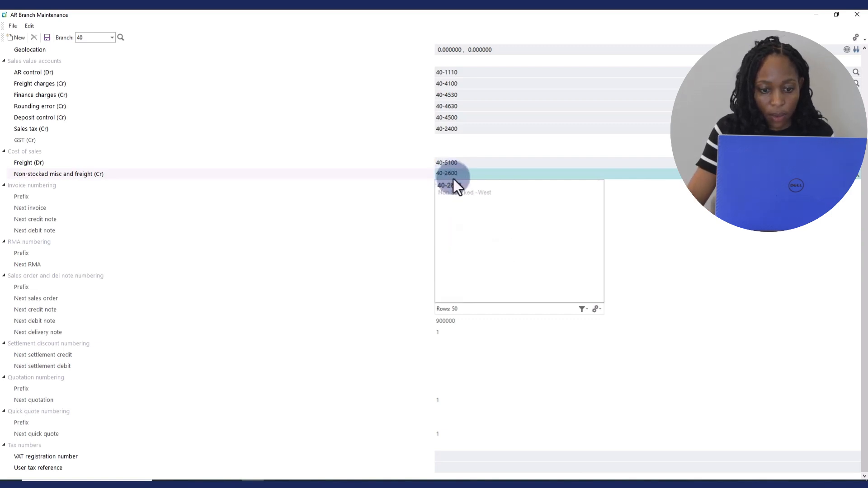
left_click(460, 189)
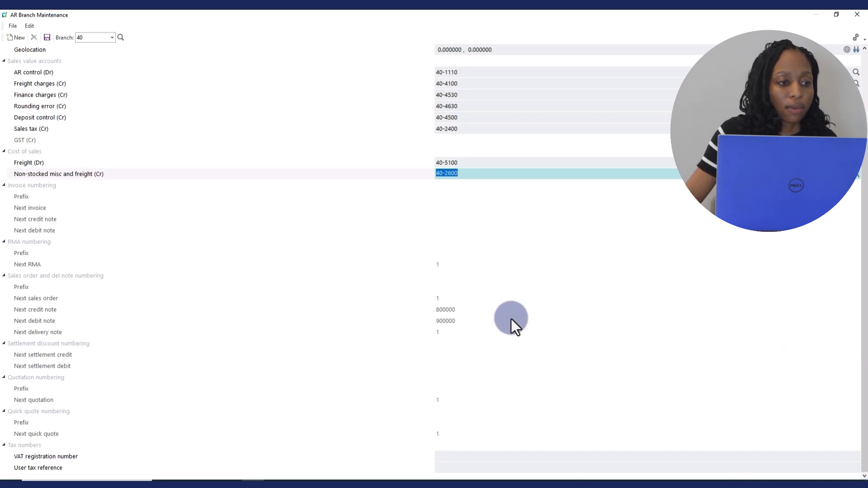
left_click(45, 37)
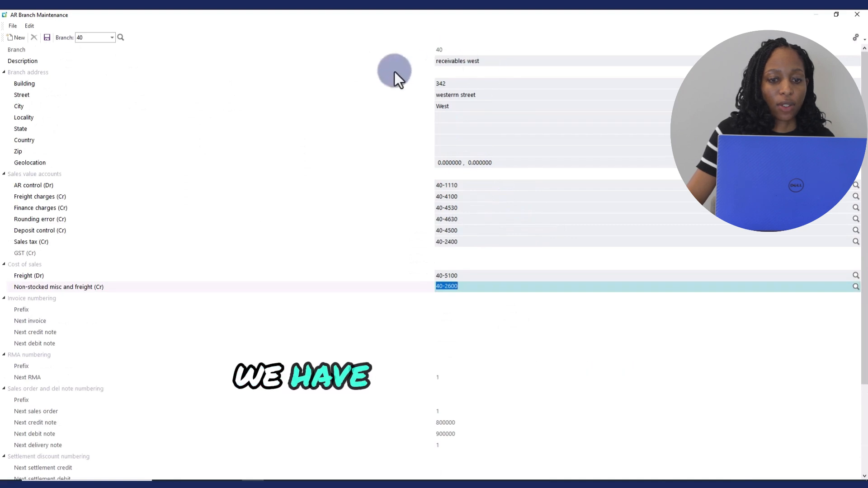
Step: Change branch 40's description to "Receivables West", save the branch and close AR Branch Maintenance
left_click(437, 61)
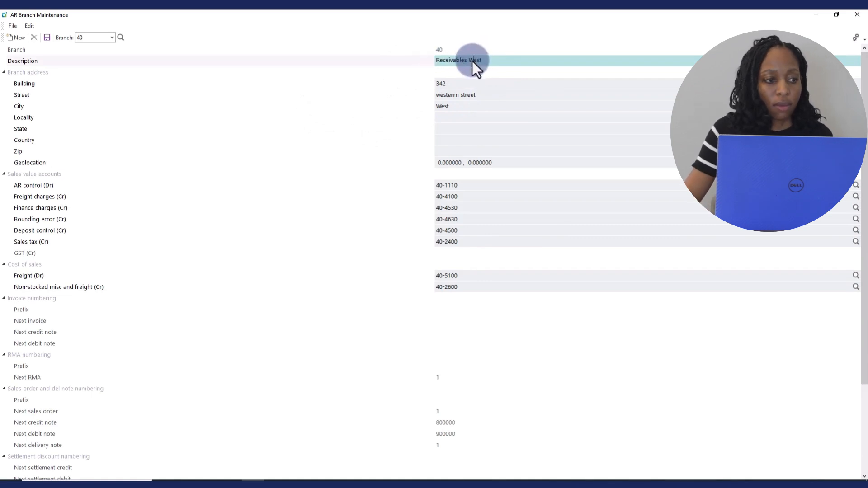
left_click(47, 38)
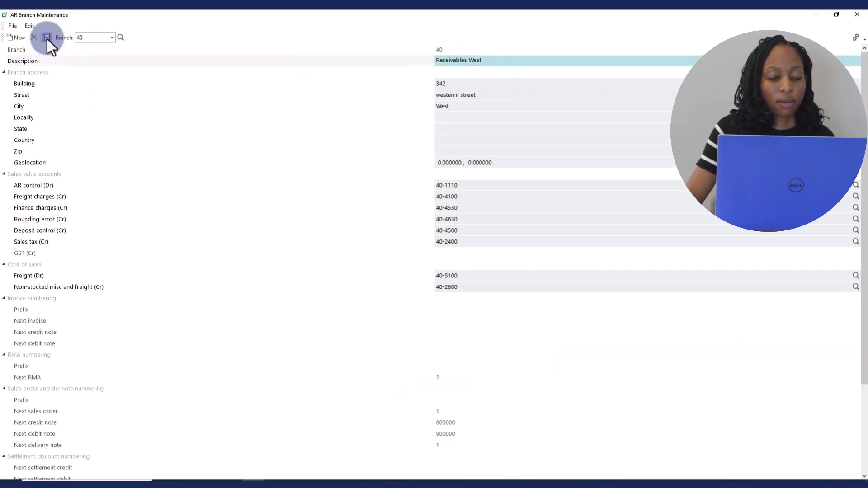
left_click(858, 14)
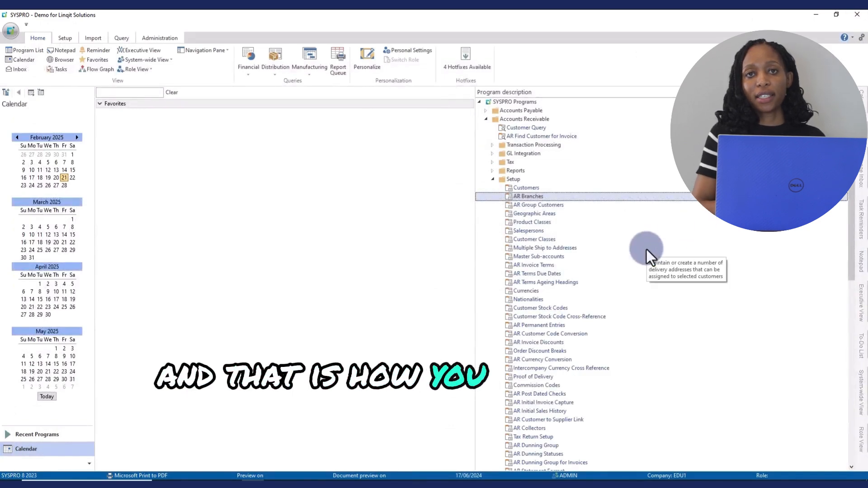